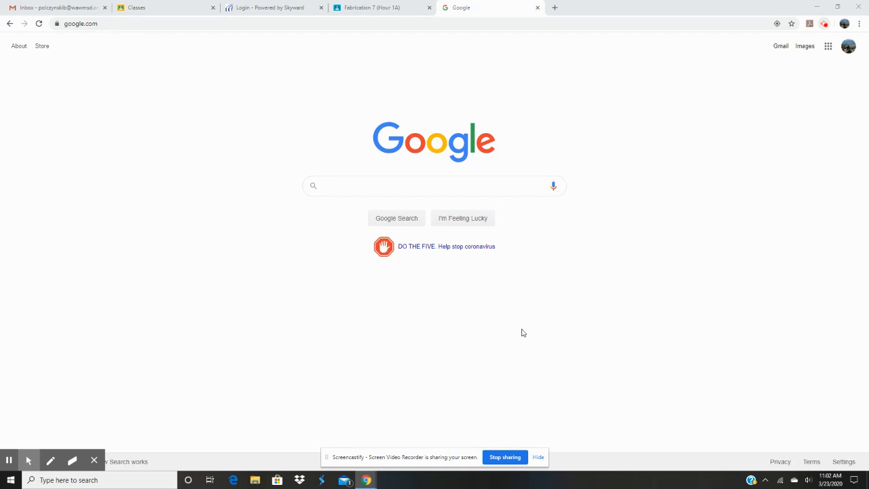
Go to the Homestyler website and sign in with the Google account.
left_click(165, 24)
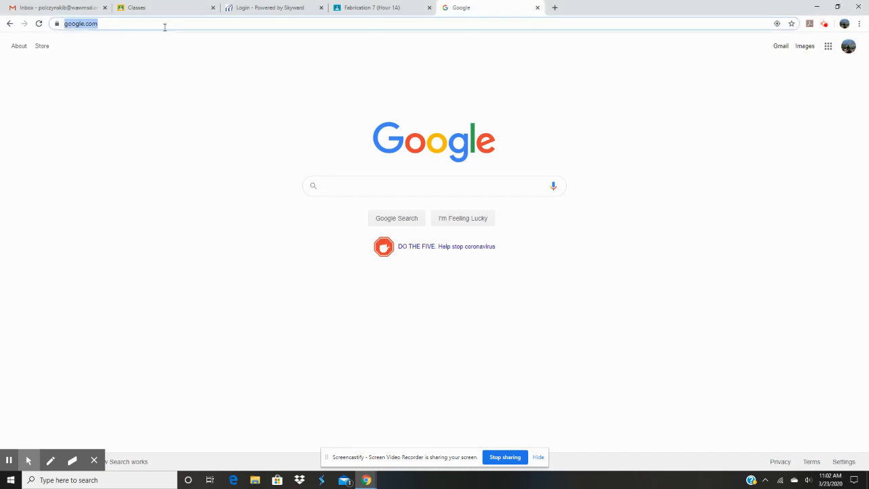
type("home")
key("Return")
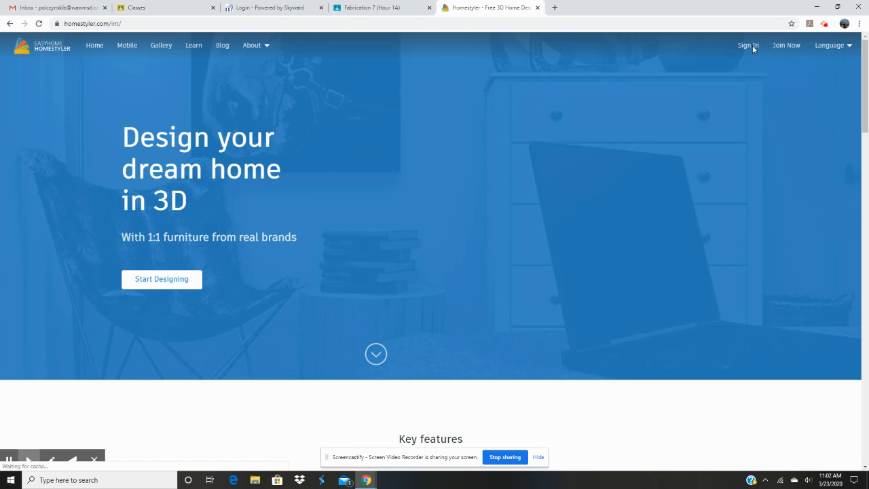
left_click(749, 46)
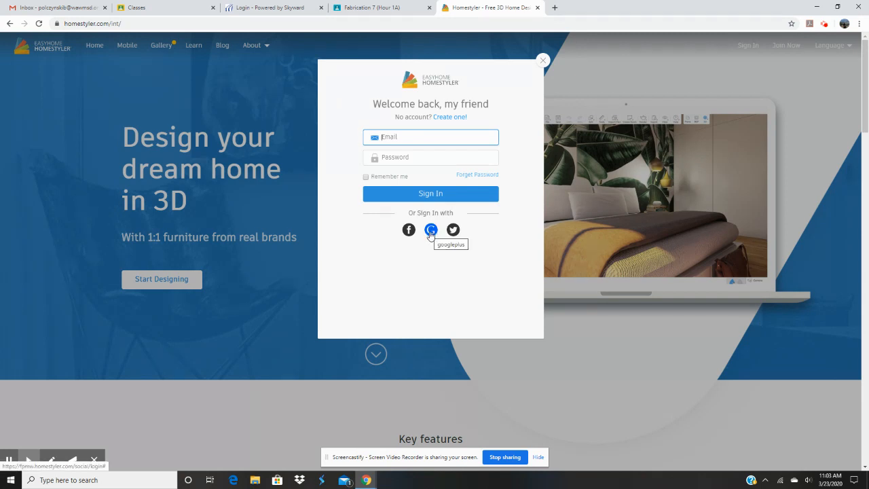
left_click(430, 232)
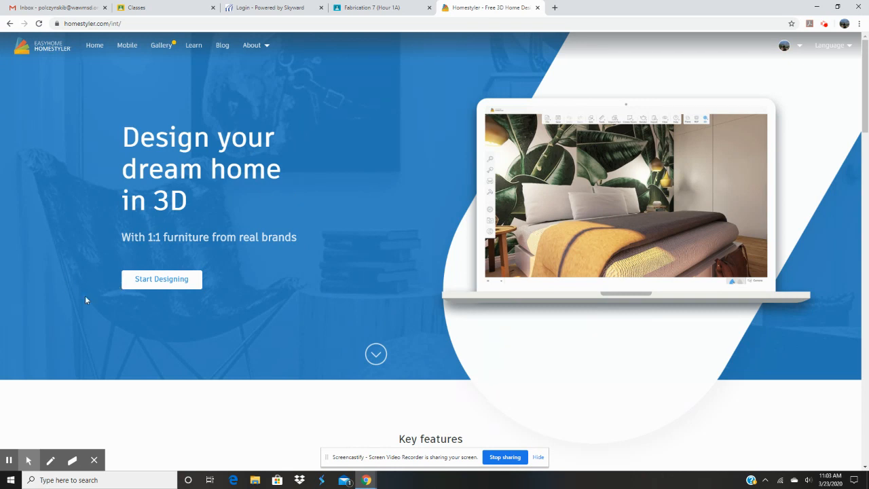
Start designing and open the first saved house plan from My Designs.
left_click(155, 279)
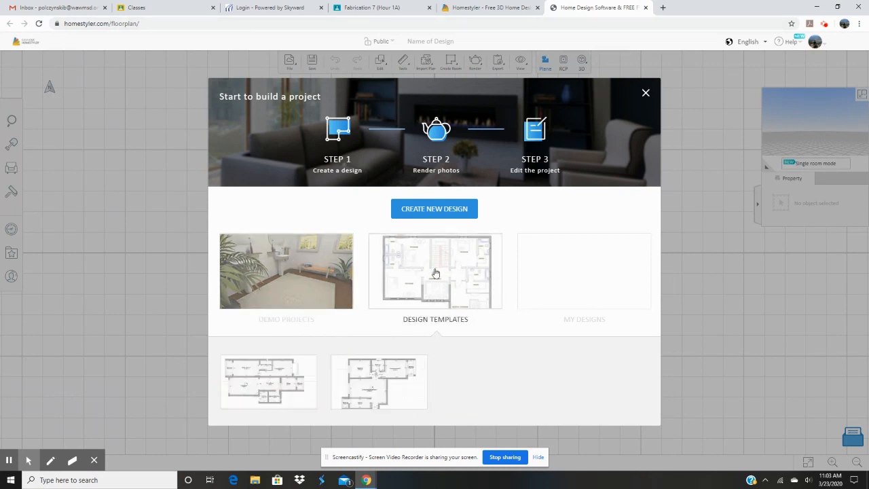
mouse_move(560, 273)
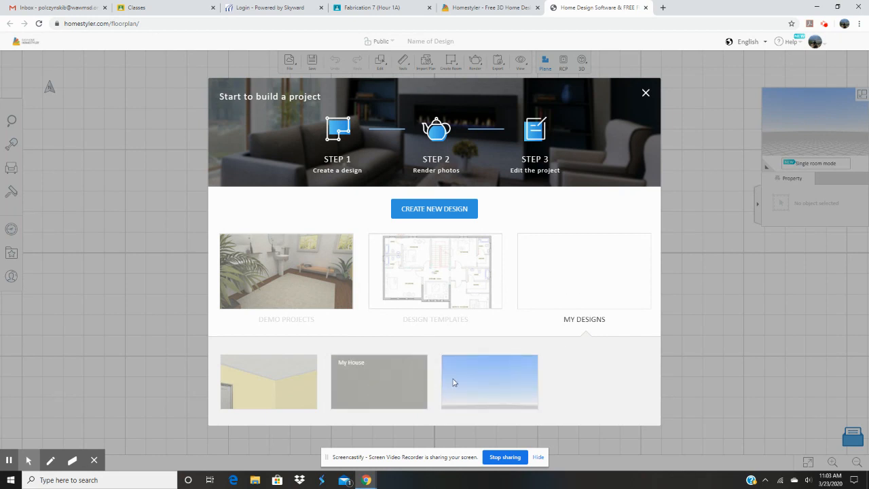
left_click(273, 381)
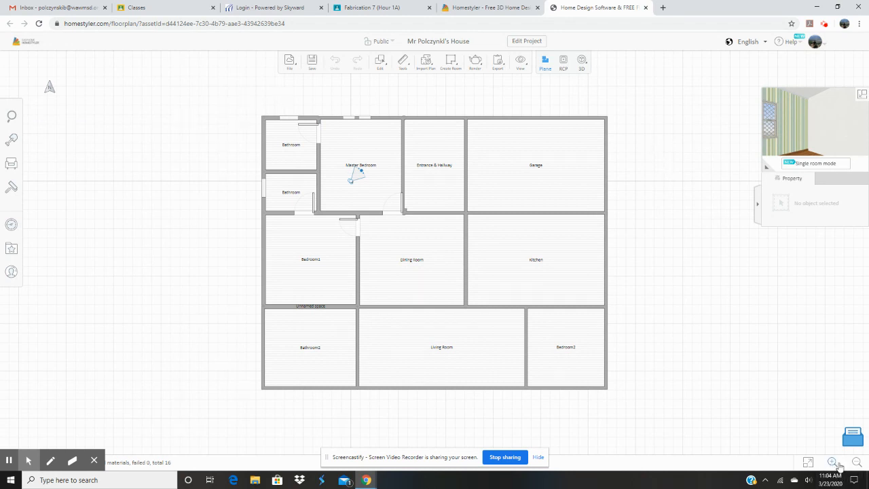
mouse_move(28, 460)
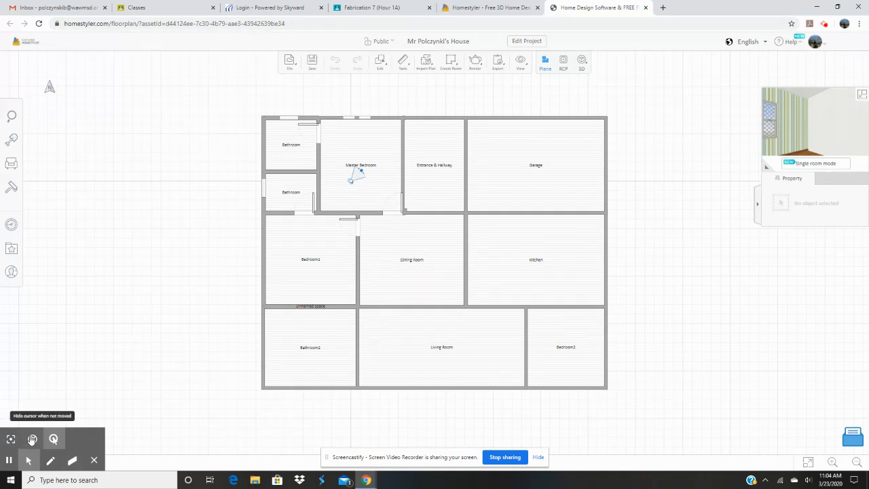
left_click(12, 439)
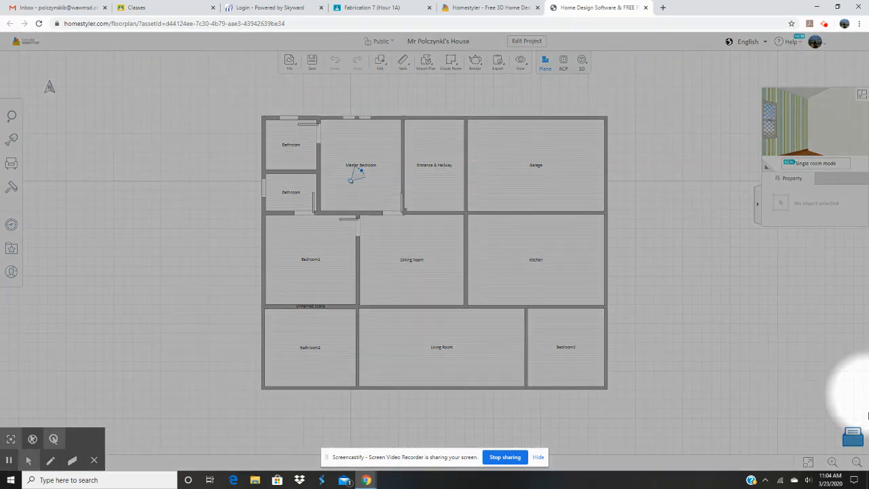
left_click(833, 462)
left_click(856, 463)
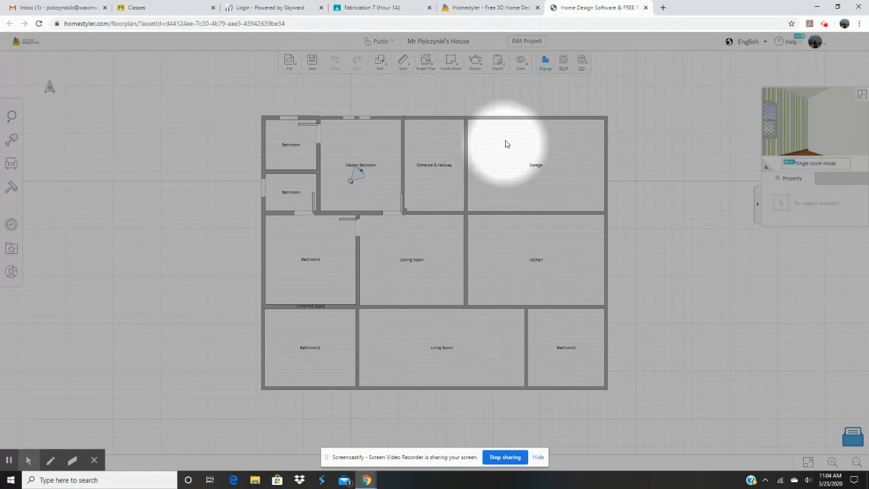
mouse_move(456, 66)
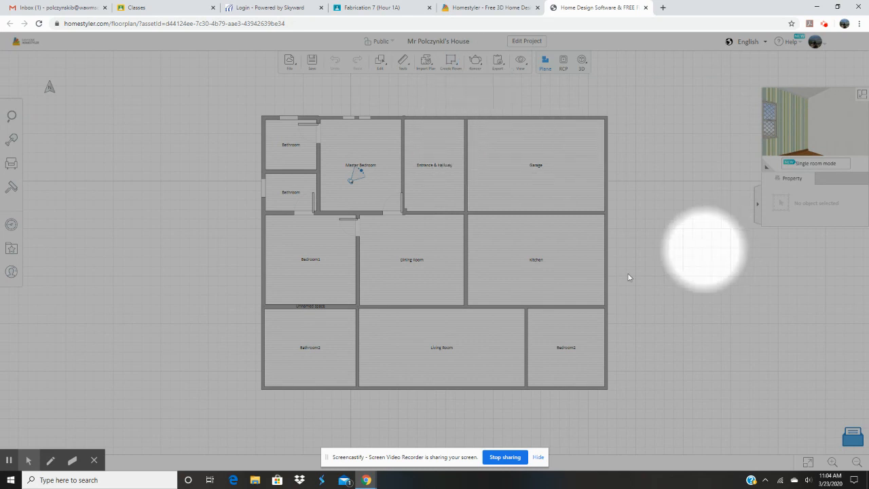
mouse_move(30, 462)
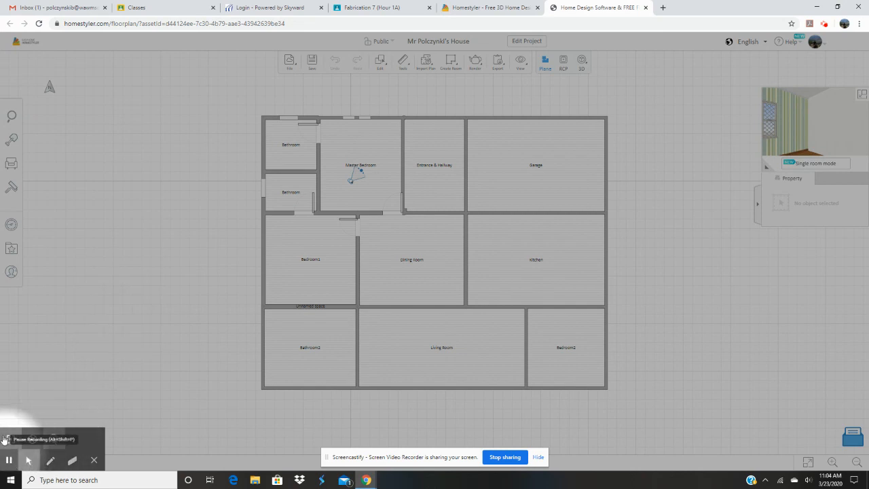
left_click(5, 439)
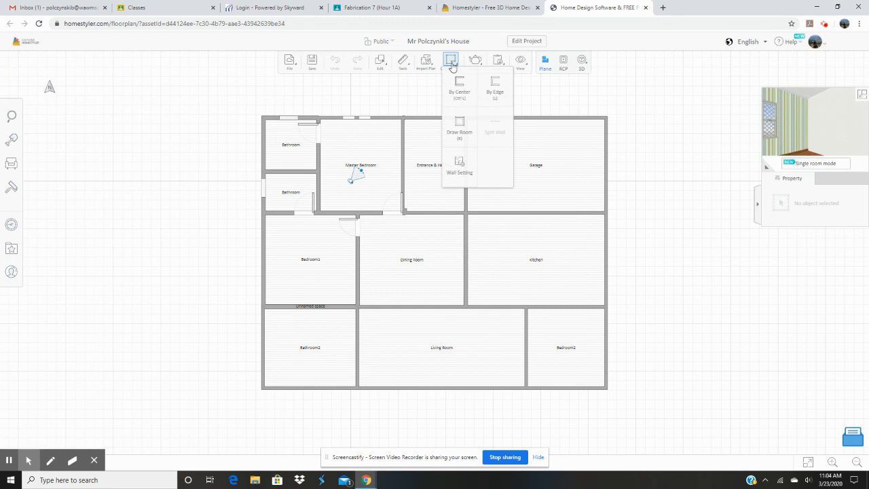
Draw a small rectangular room of about 1.9 by 1.5 m in the lower-left corner of Bedroom1.
left_click(460, 127)
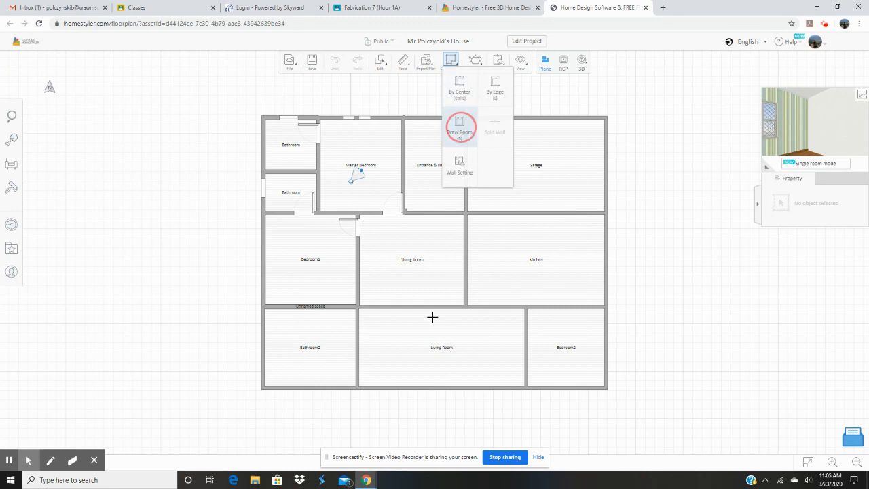
left_click(266, 276)
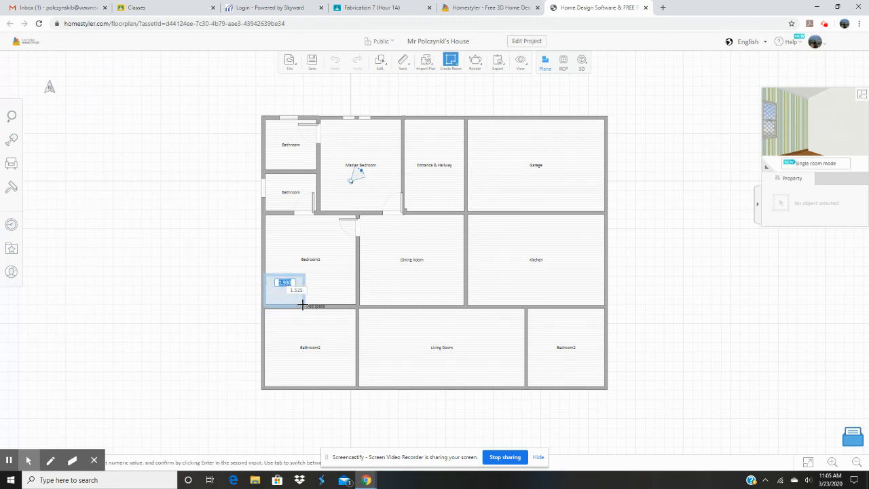
key("Return")
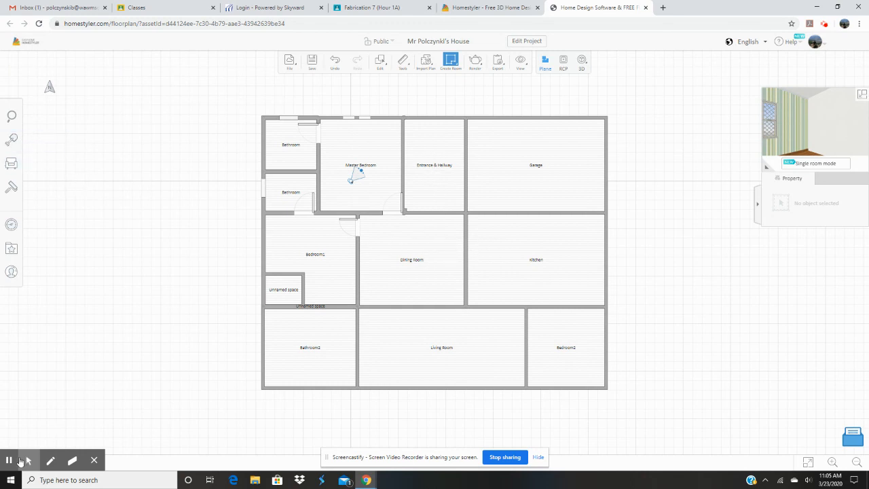
left_click(9, 439)
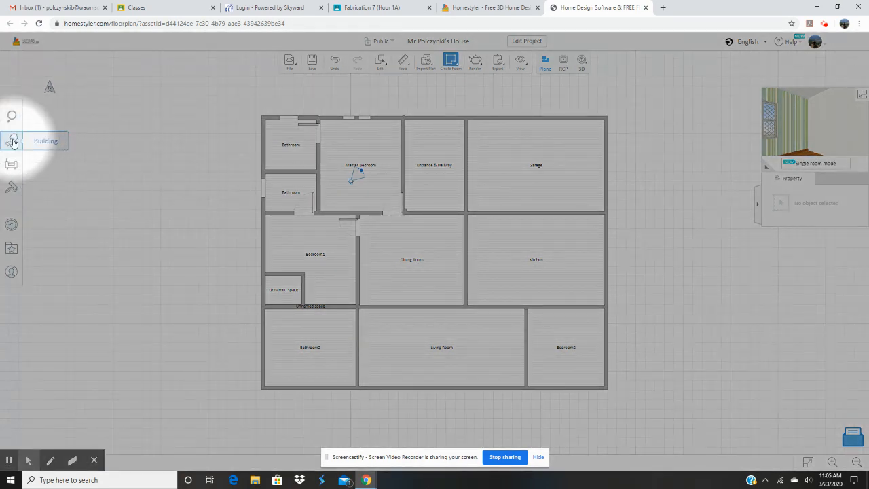
left_click(11, 140)
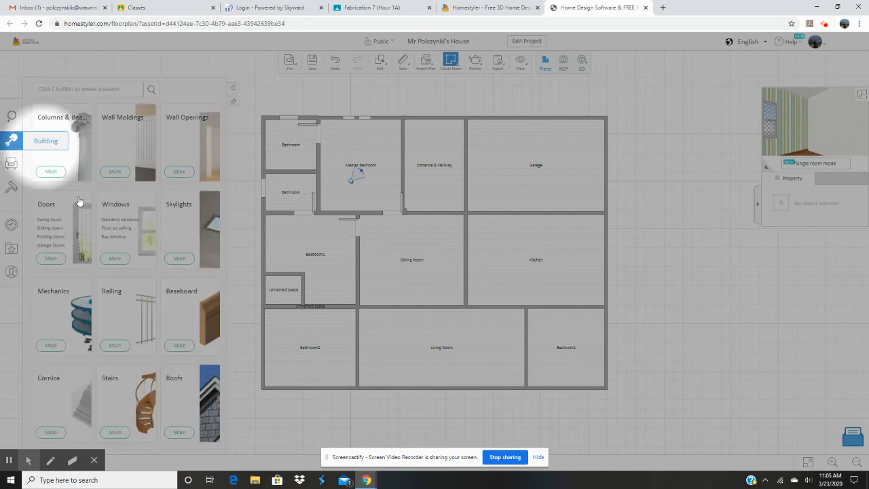
mouse_move(27, 459)
left_click(11, 439)
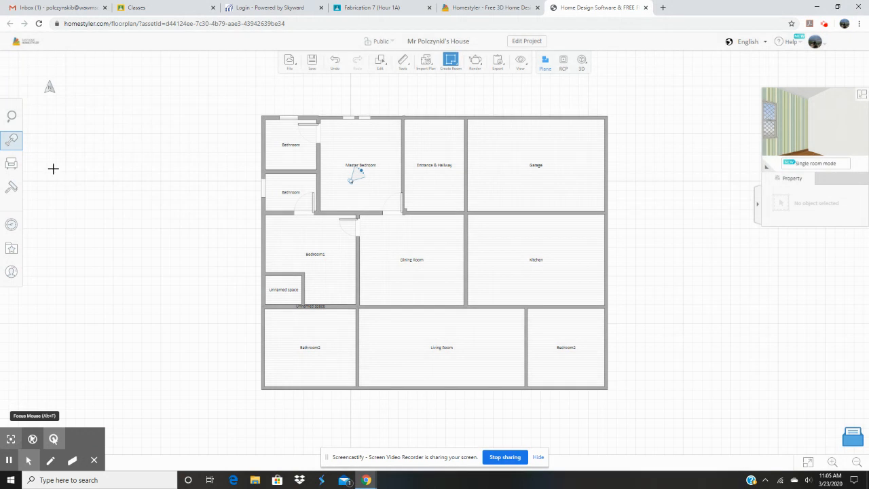
Browse the window models in the catalog of building elements.
left_click(12, 141)
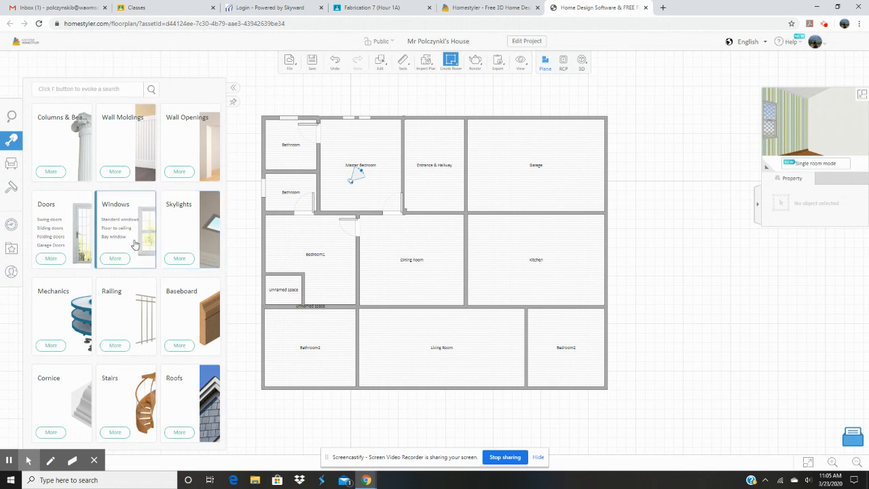
left_click(122, 216)
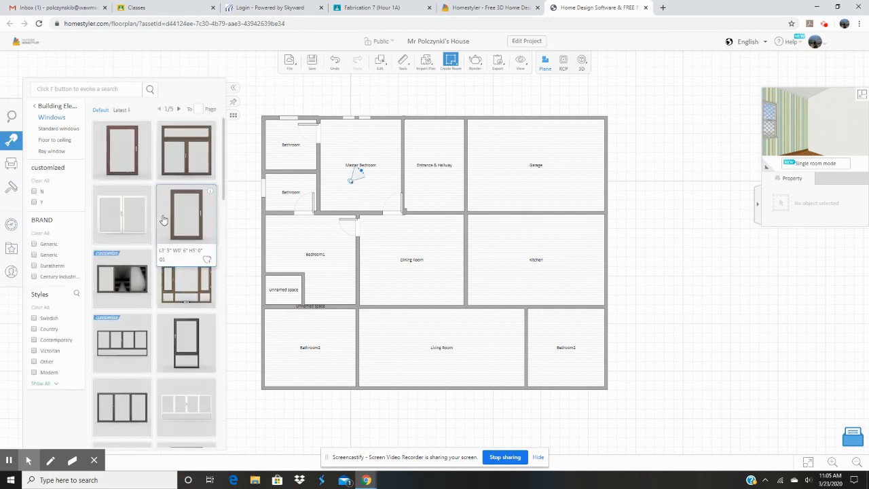
scroll(165, 227, "down", 4)
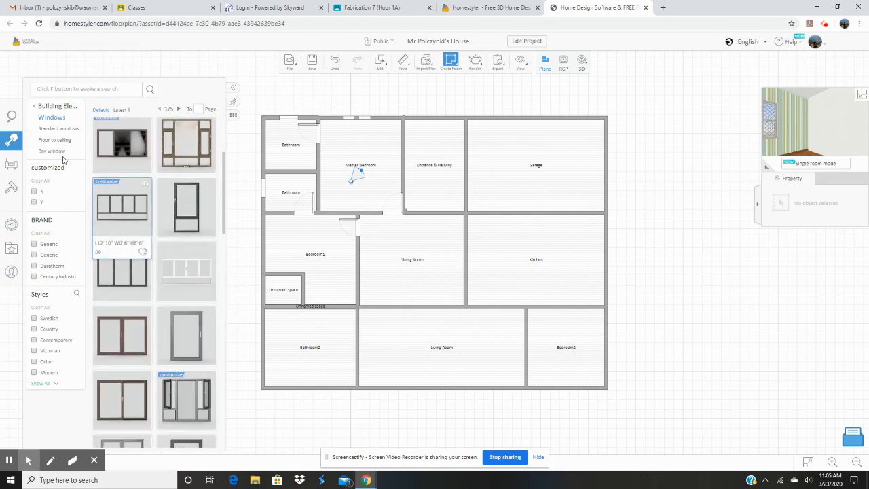
left_click(10, 143)
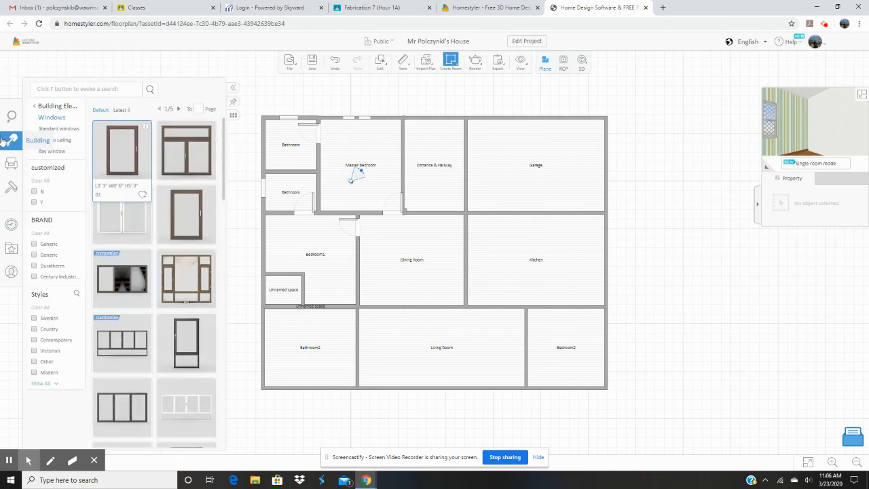
left_click(7, 143)
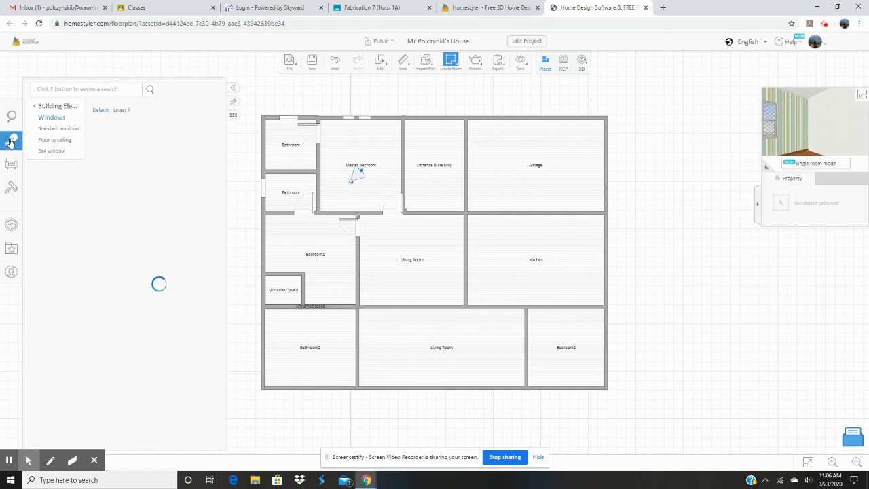
Look through the door models in the building catalog for a suitable entrance door.
left_click(46, 106)
left_click(71, 230)
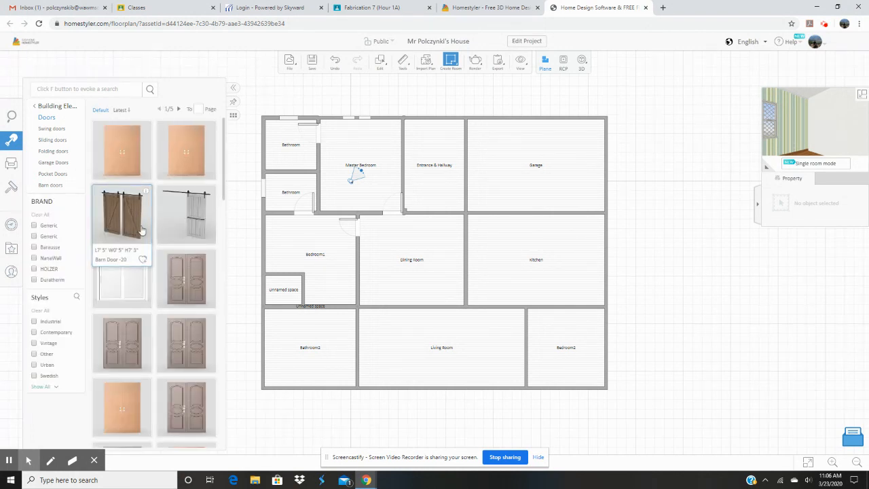
scroll(170, 224, "down", 2)
scroll(168, 228, "down", 2)
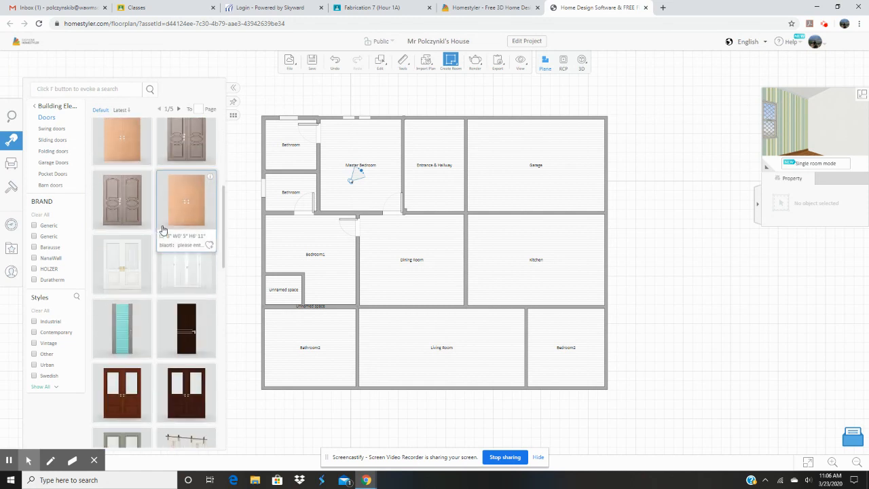
scroll(173, 229, "up", 1)
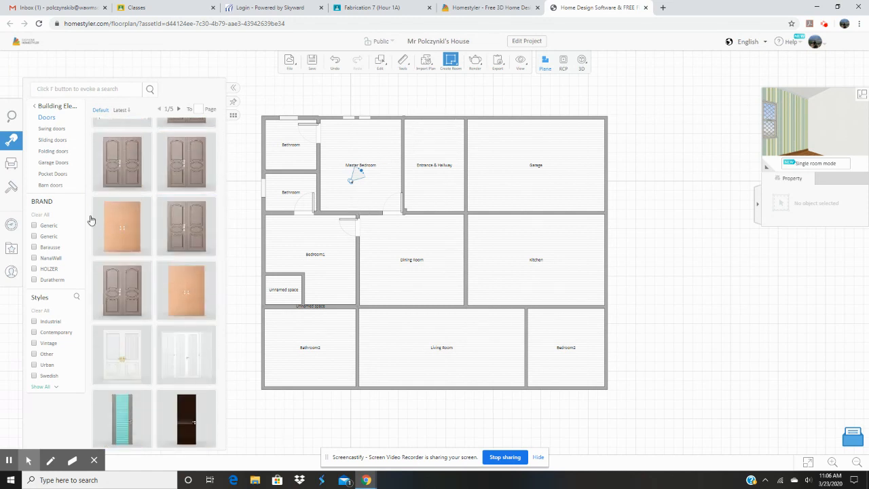
scroll(139, 296, "down", 1)
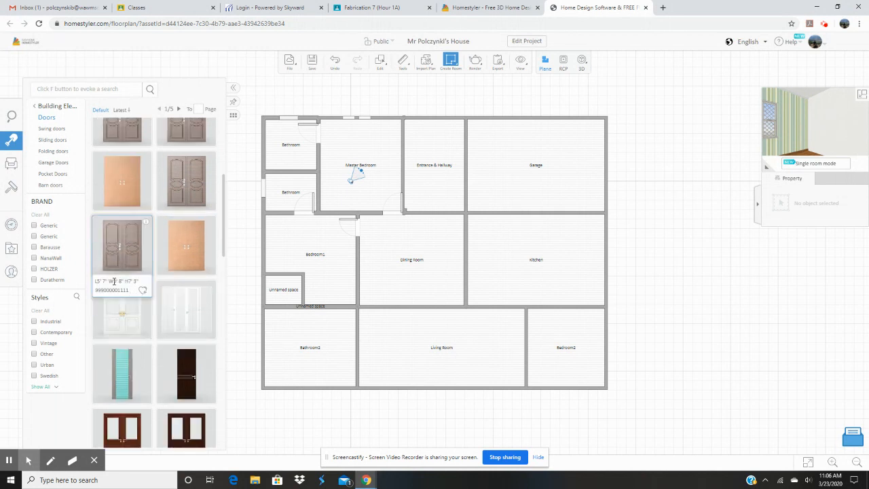
scroll(134, 326, "down", 2)
scroll(134, 339, "down", 5)
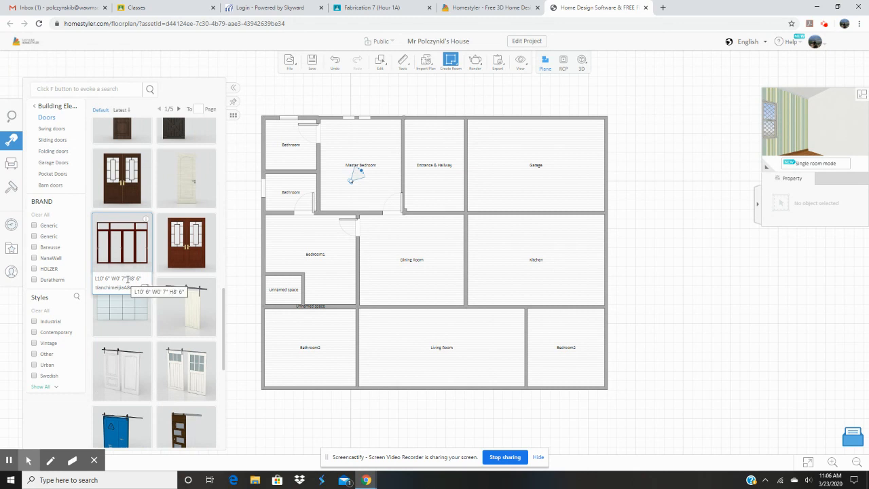
scroll(127, 282, "down", 3)
scroll(162, 305, "up", 4)
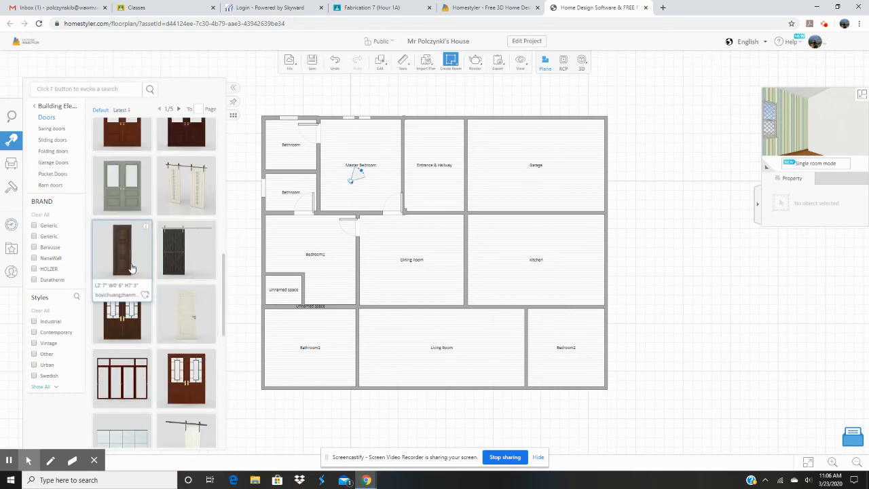
scroll(158, 201, "up", 2)
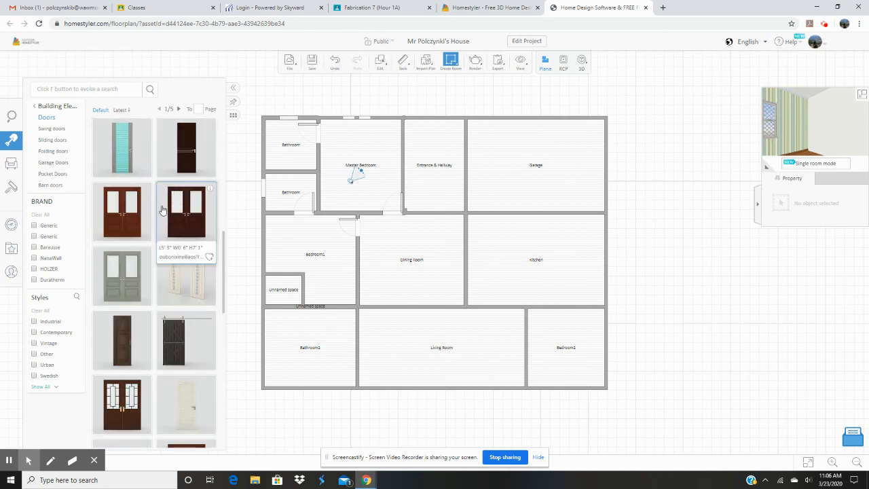
Place the reddish-brown double door with glass panels near the middle of the Entrance & Hallway's upper exterior wall.
left_click(120, 216)
left_click(125, 209)
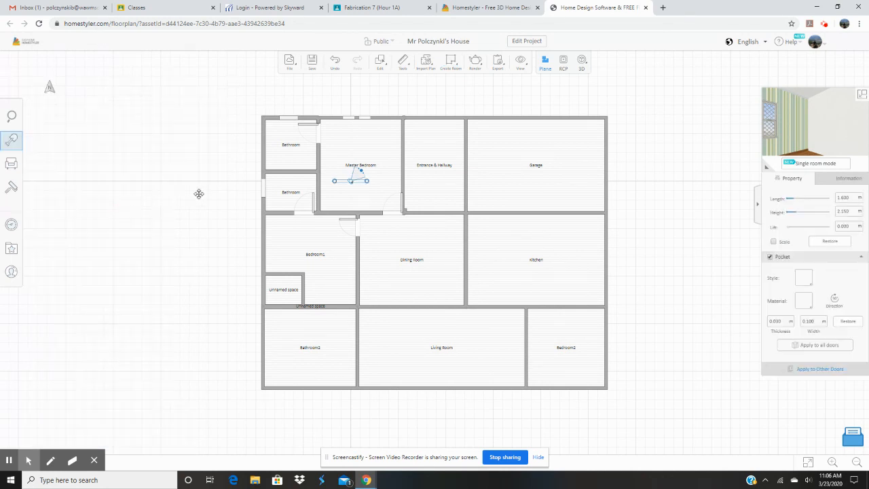
left_click(441, 120)
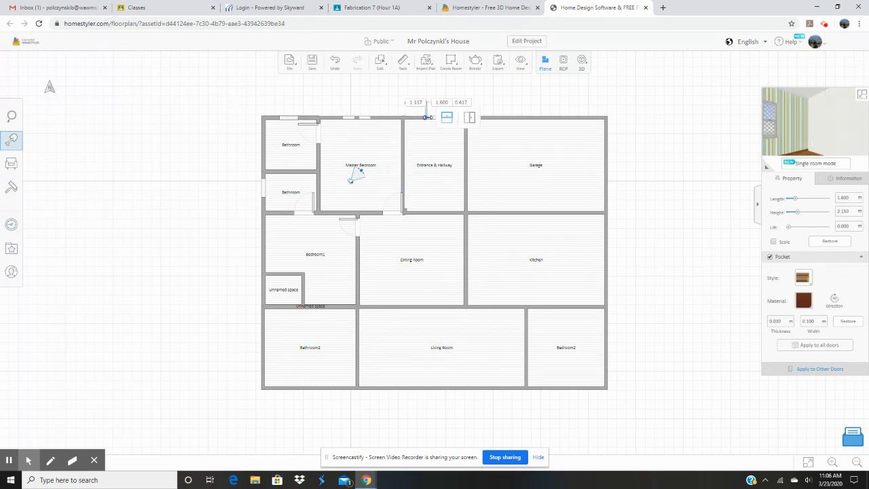
left_click(429, 117)
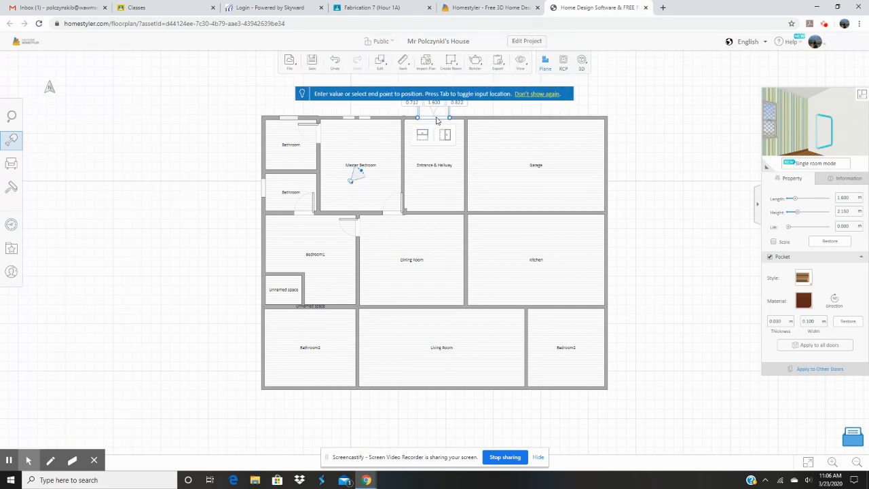
left_click(440, 118)
scroll(435, 140, "up", 2)
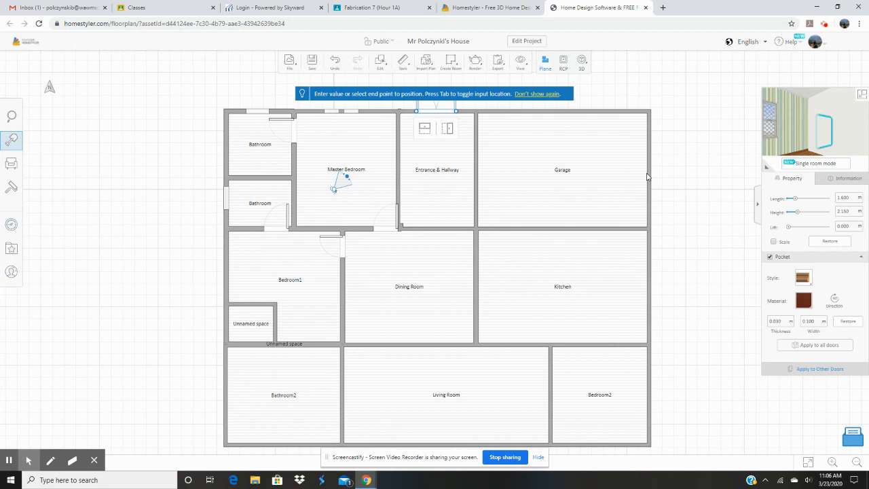
Place a standard double-casement window on Bedroom1's left exterior wall, about 0.8 m below the room's upper corner.
left_click_drag(675, 179, 679, 213)
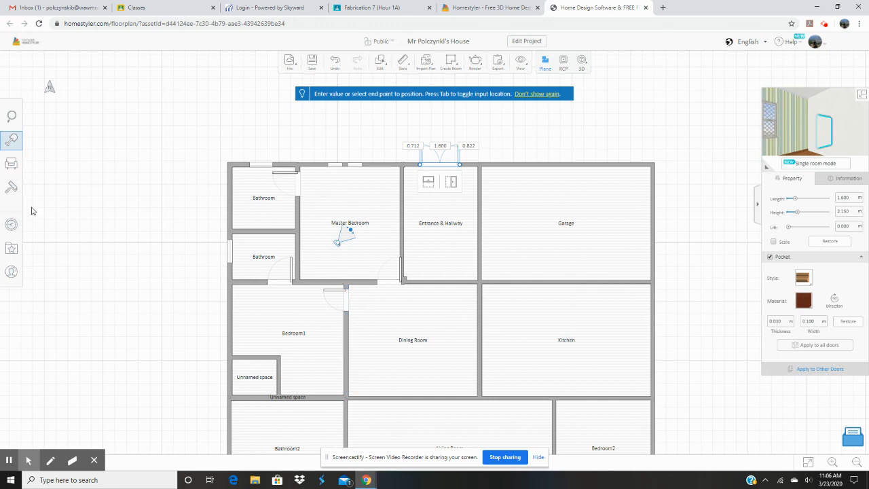
left_click(15, 140)
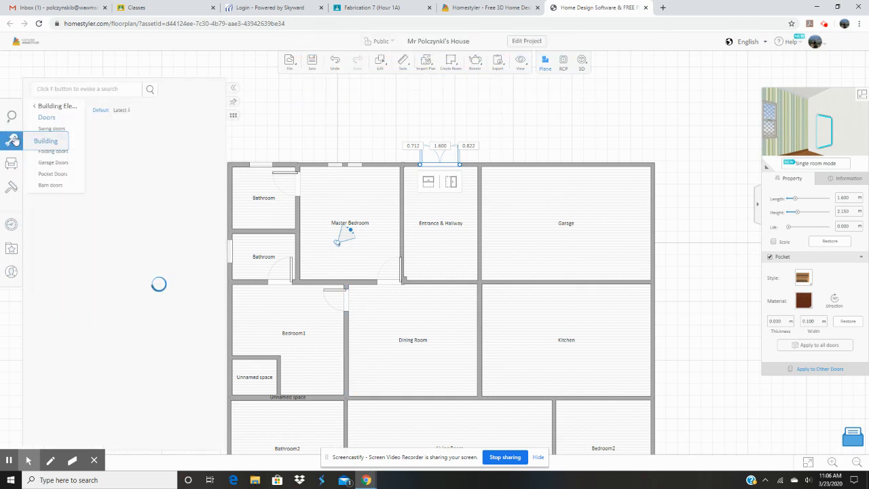
left_click(48, 114)
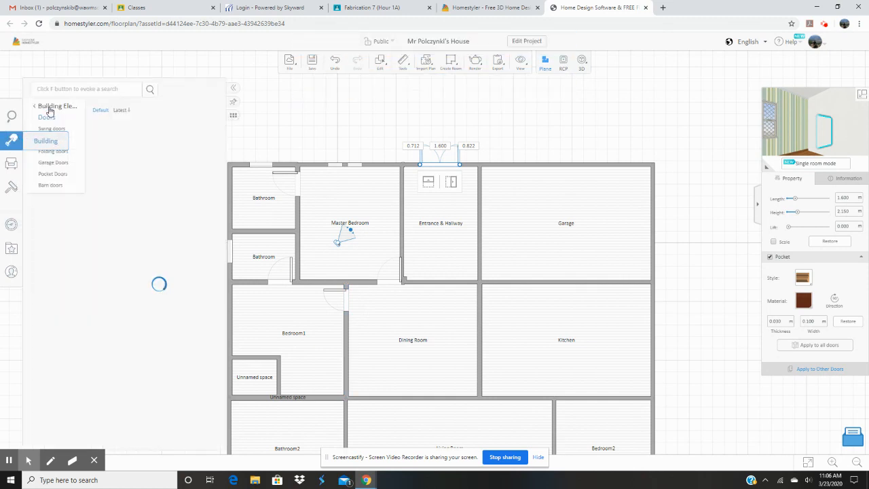
left_click(12, 142)
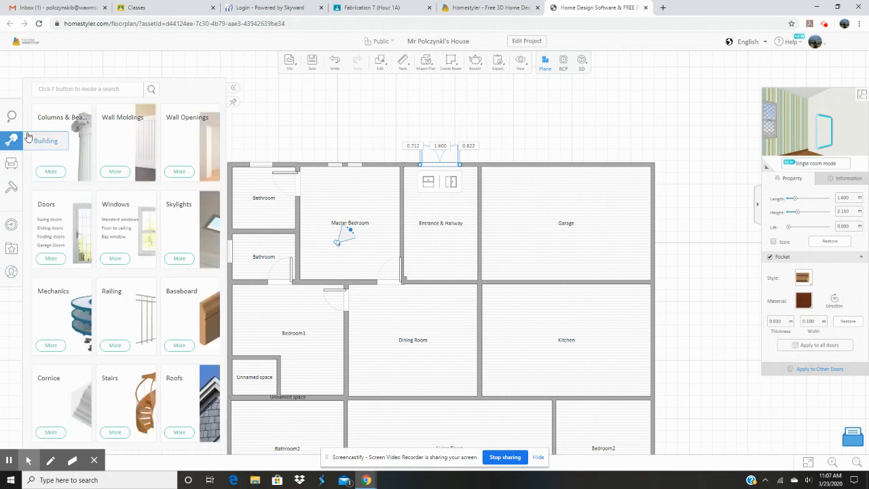
left_click(122, 220)
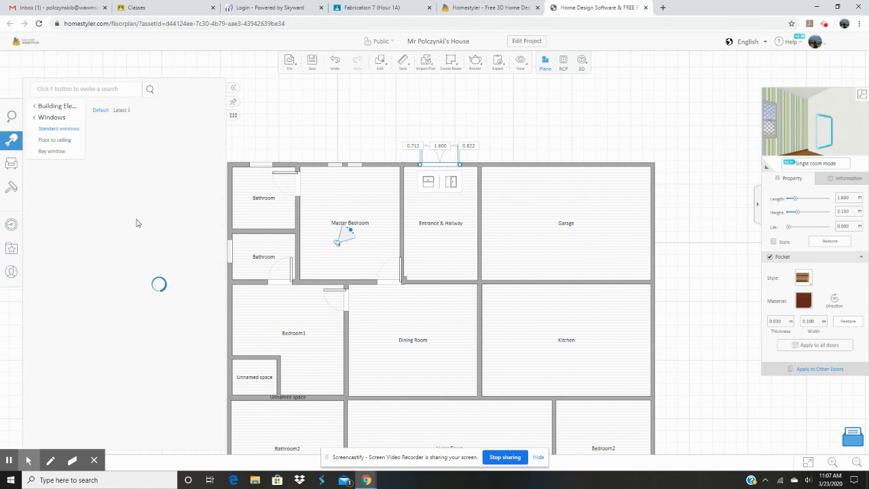
scroll(167, 251, "down", 2)
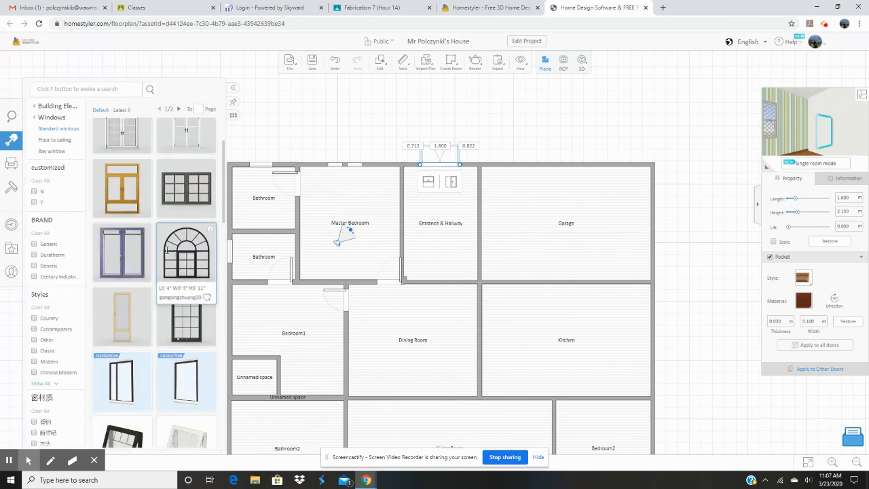
scroll(167, 251, "down", 5)
scroll(166, 240, "down", 4)
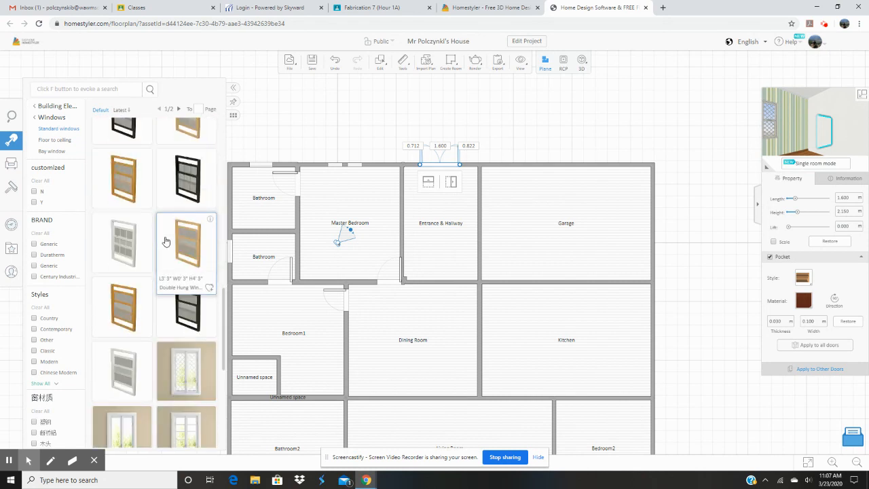
scroll(166, 241, "down", 1)
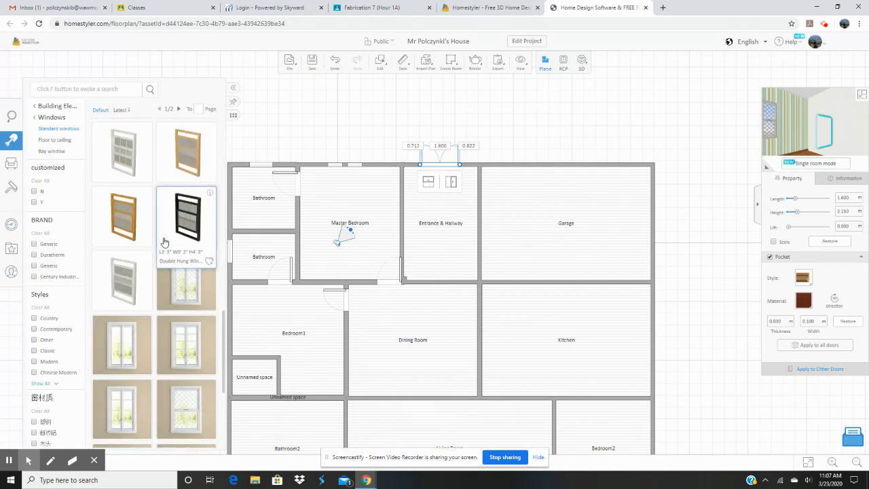
left_click(125, 346)
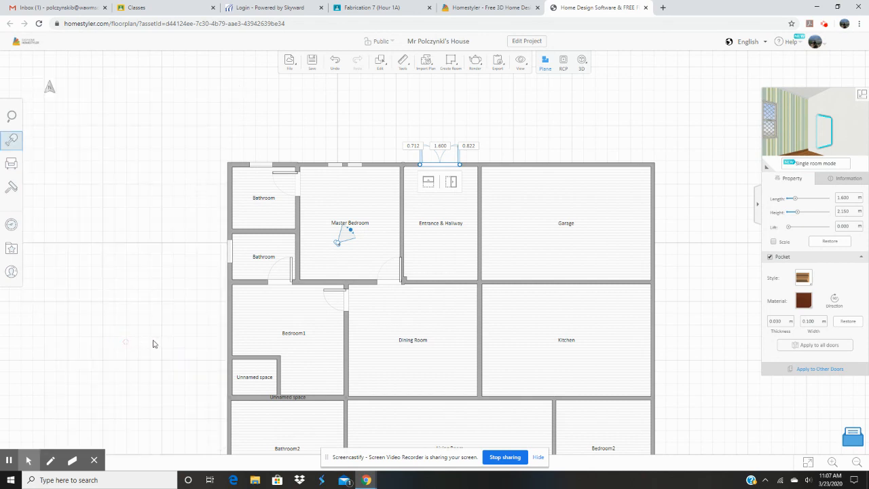
left_click(231, 316)
left_click(231, 316)
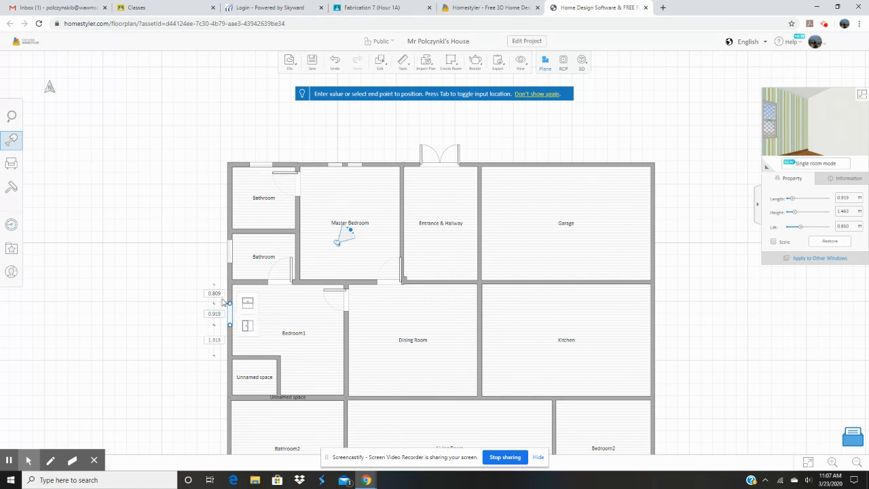
Place a 1.8 m wide full-height wall opening in the wall between Entrance & Hallway and Dining Room.
left_click(12, 141)
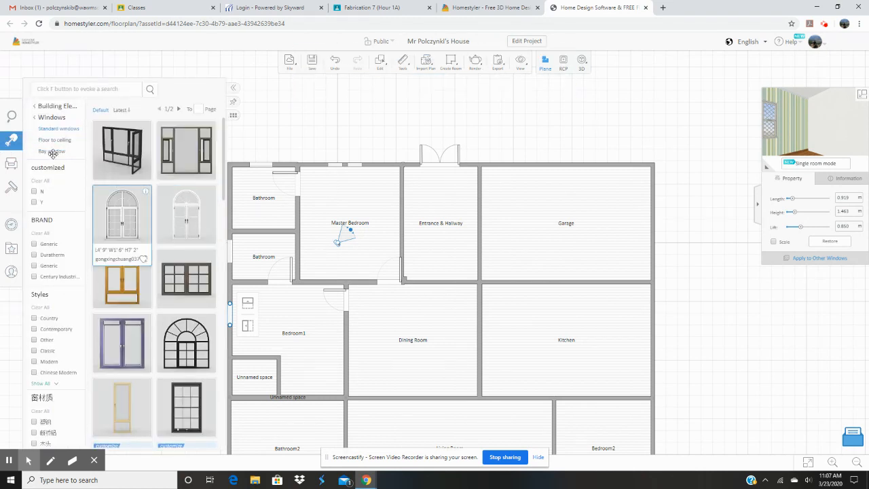
left_click(46, 109)
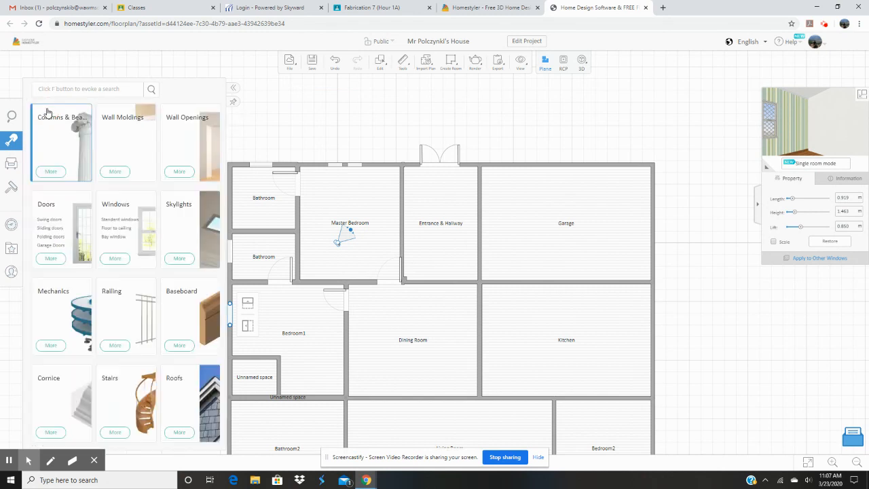
left_click(197, 140)
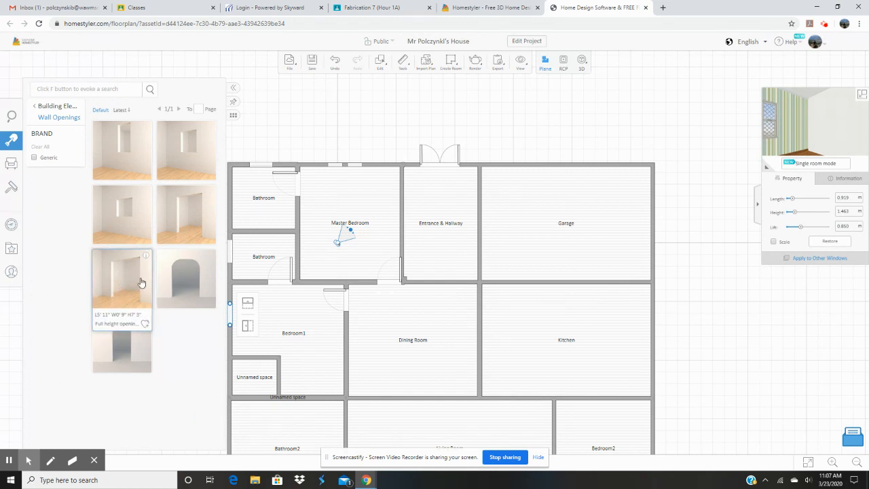
mouse_move(118, 281)
mouse_move(174, 266)
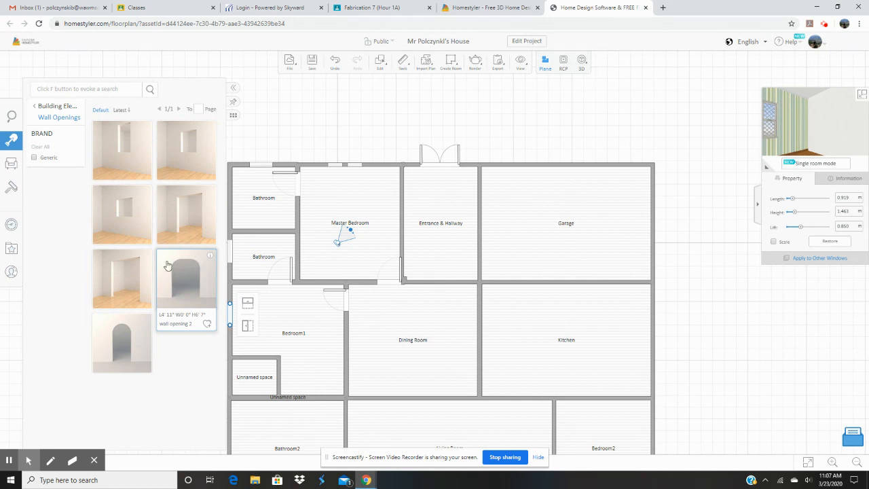
mouse_move(126, 214)
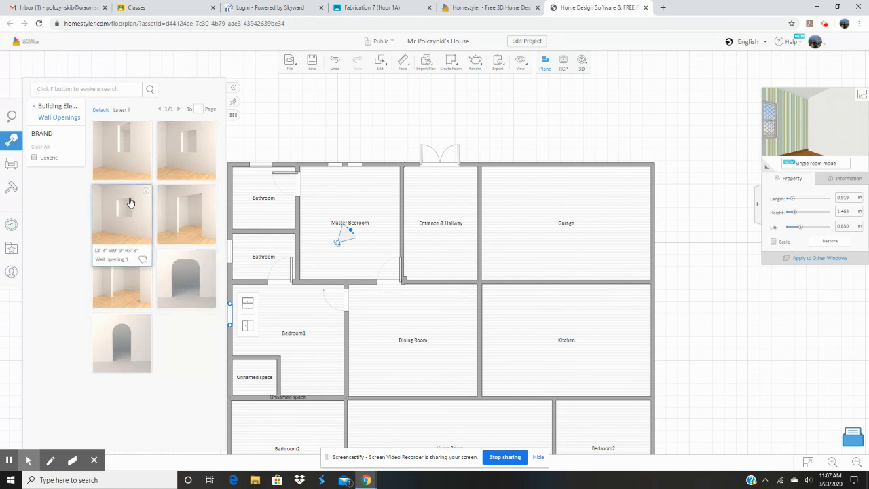
left_click(122, 284)
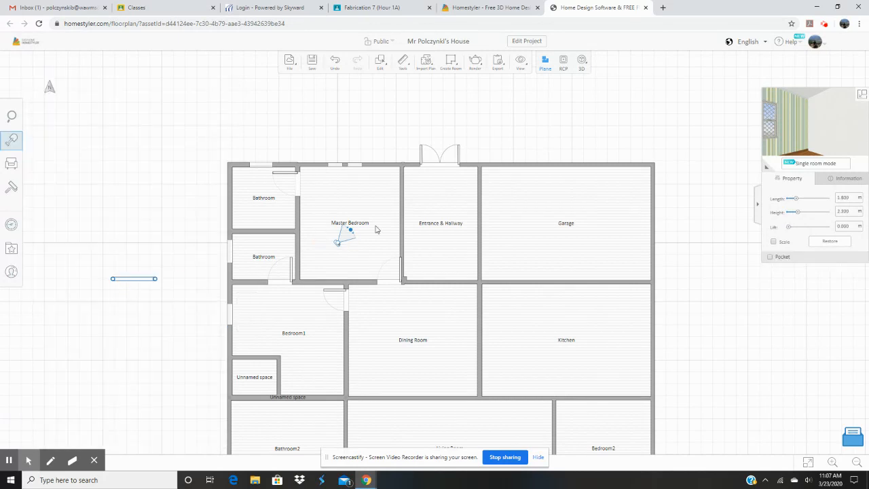
left_click(444, 284)
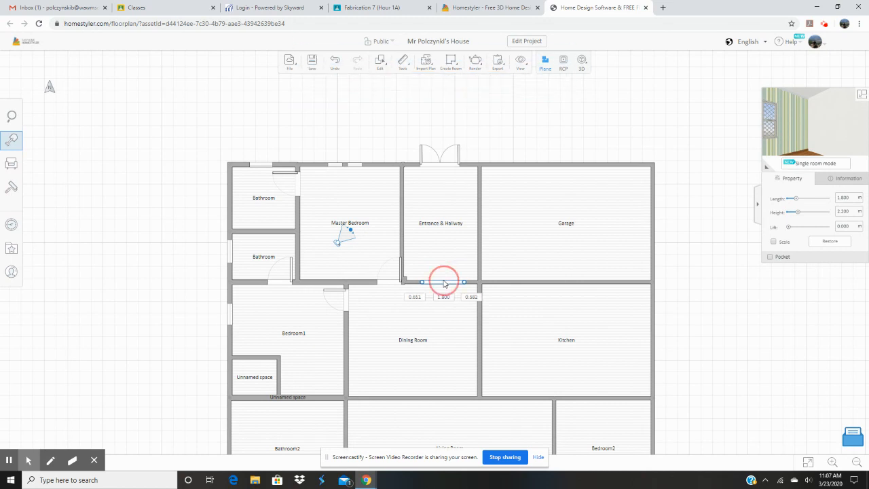
left_click(445, 284)
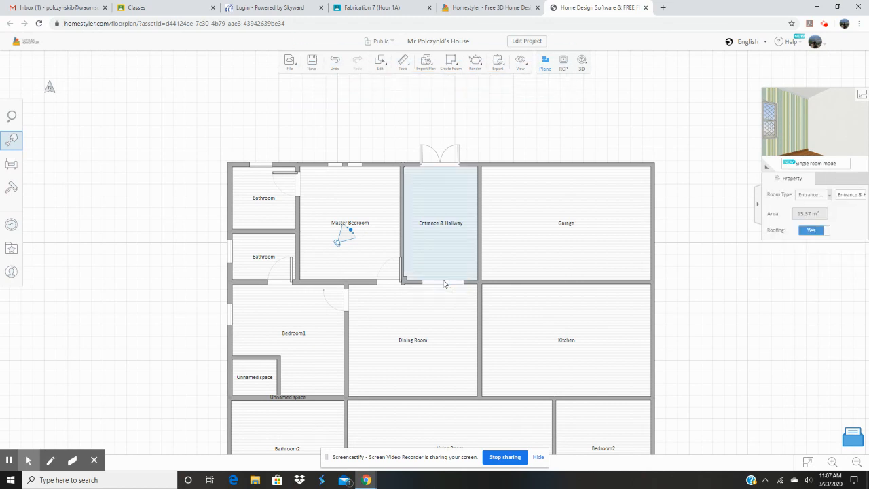
Add another full-height wall opening between Dining Room and Living Room and widen it on both sides to about 3.6 m.
left_click(13, 142)
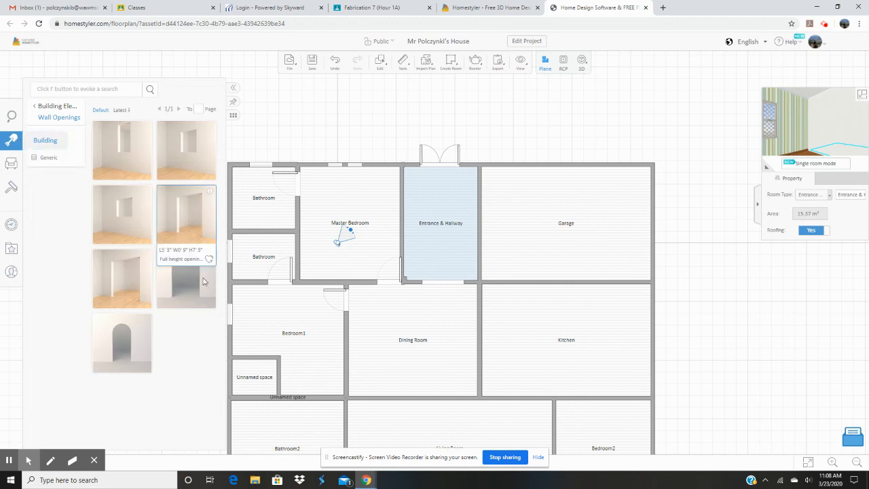
left_click(116, 277)
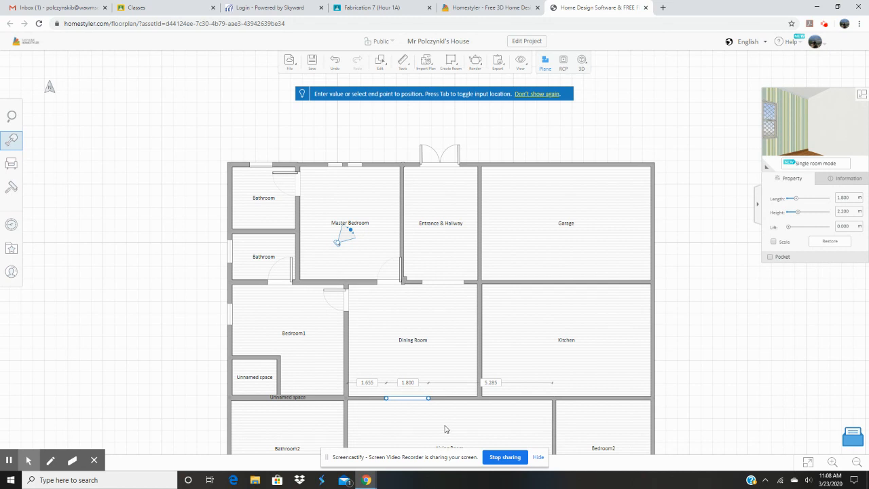
left_click_drag(429, 398, 459, 398)
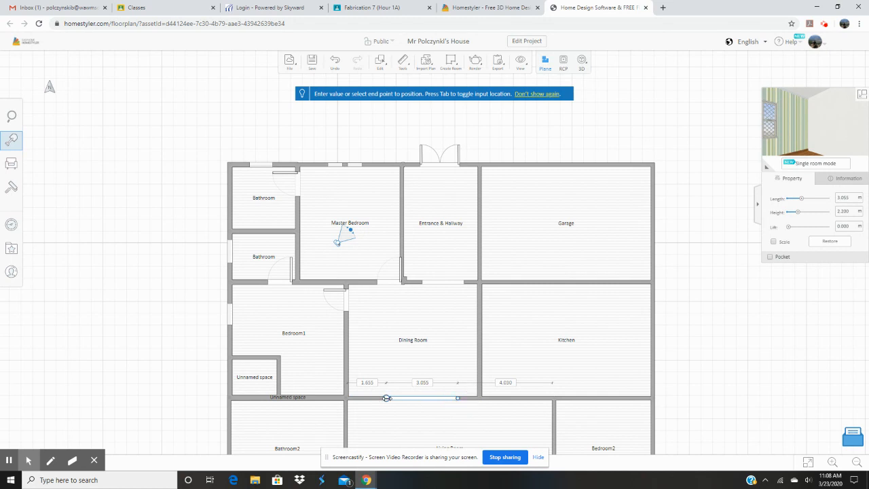
mouse_move(386, 398)
left_mouse_down()
mouse_move(364, 398)
mouse_move(374, 397)
left_mouse_up()
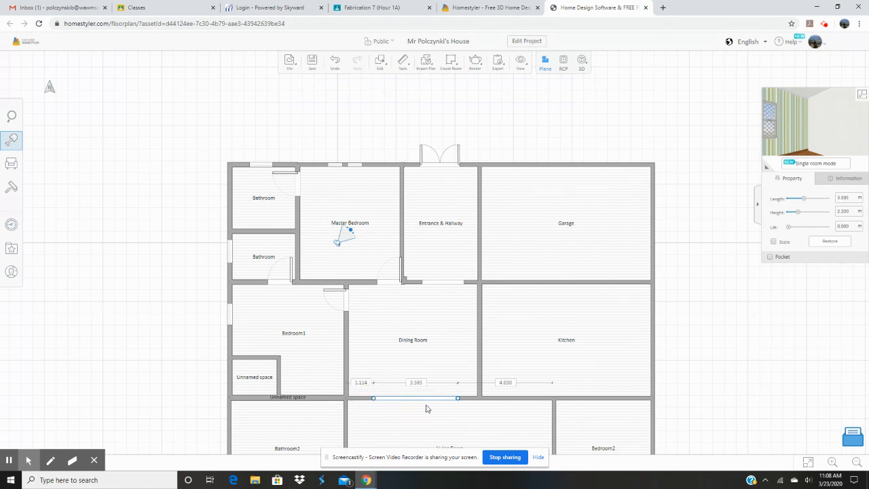
Find the plain brown single door 14-31 in the door catalog and place it midway along the wall between Living Room and Bedroom2.
left_click_drag(680, 328, 671, 229)
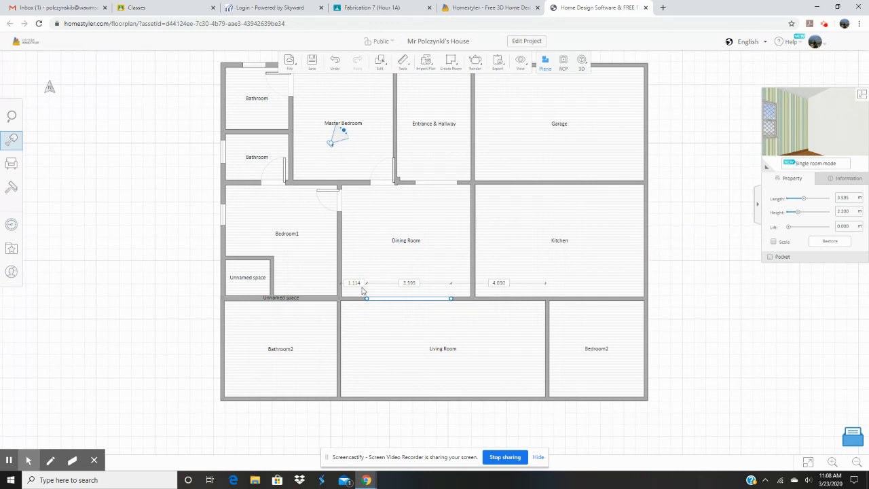
left_click(8, 142)
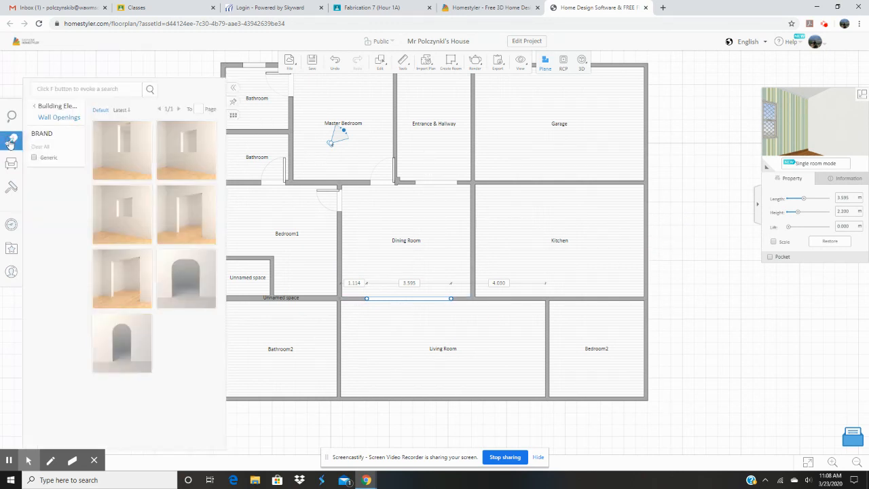
left_click(42, 107)
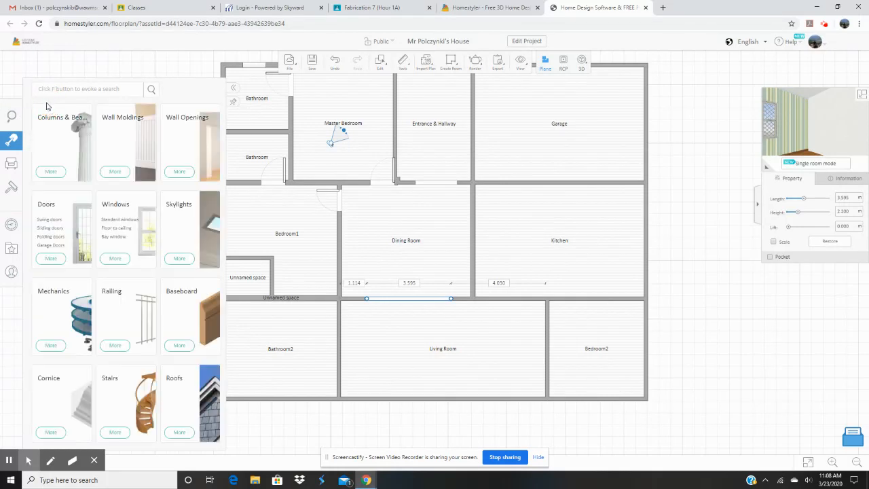
left_click(68, 221)
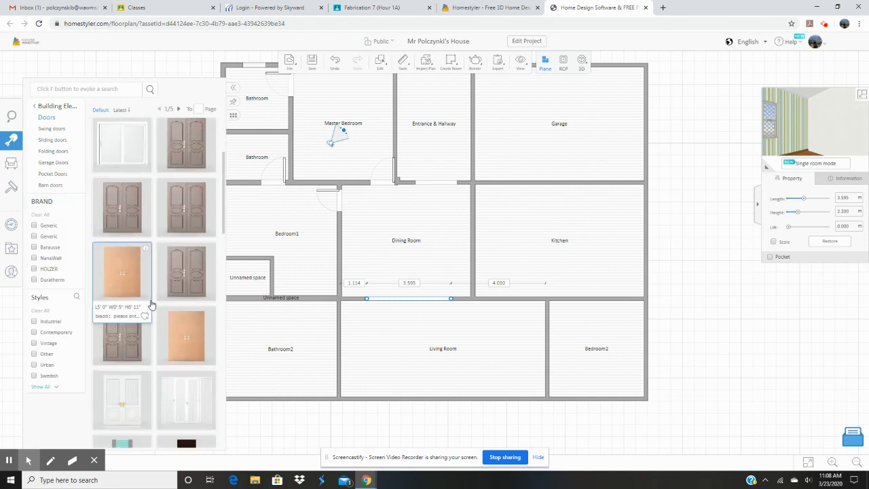
scroll(152, 292, "down", 5)
scroll(153, 278, "down", 10)
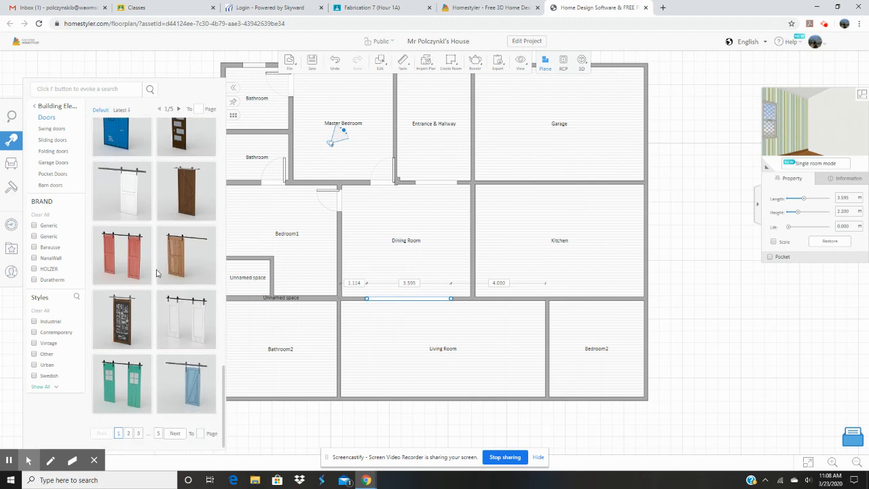
left_click(174, 434)
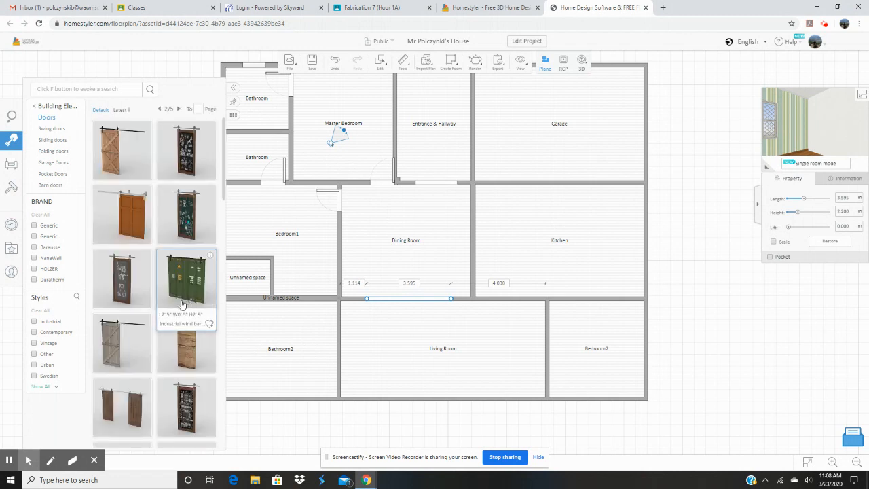
scroll(188, 304, "down", 5)
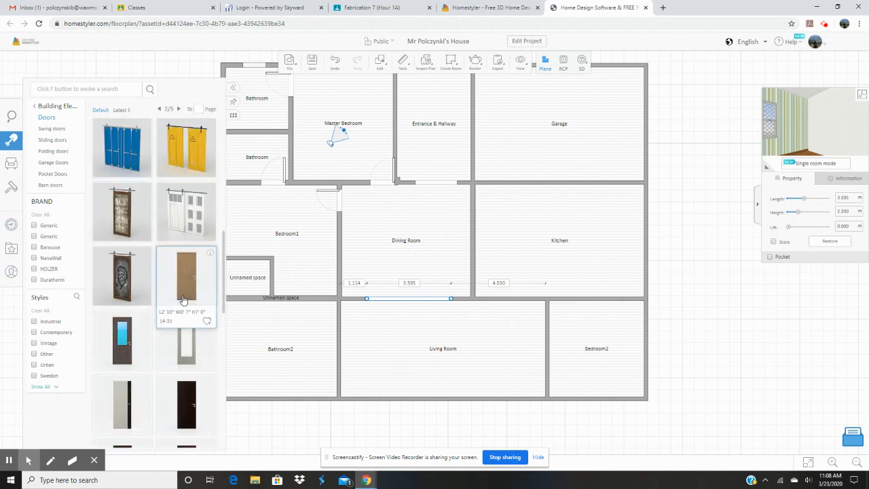
left_click(187, 278)
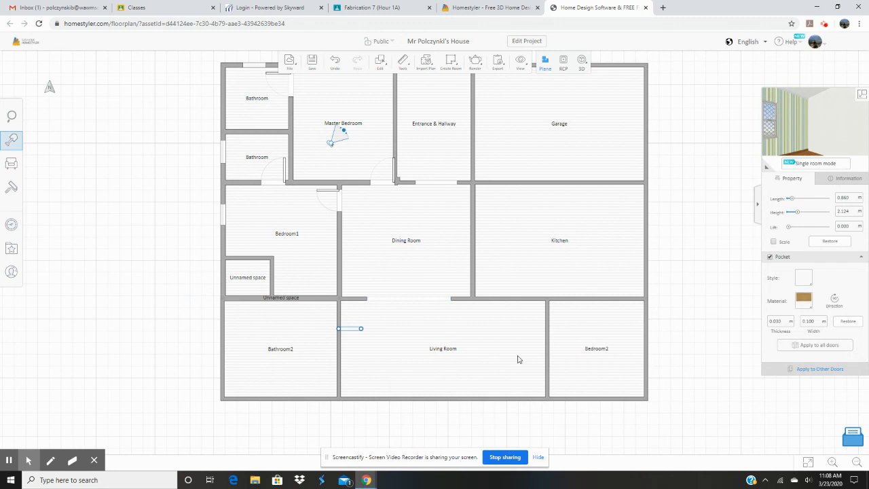
left_click(547, 346)
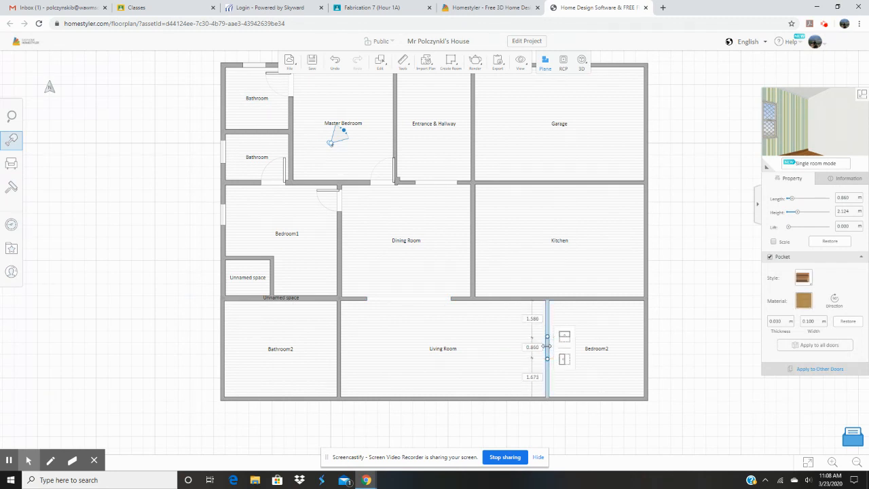
left_click(546, 347)
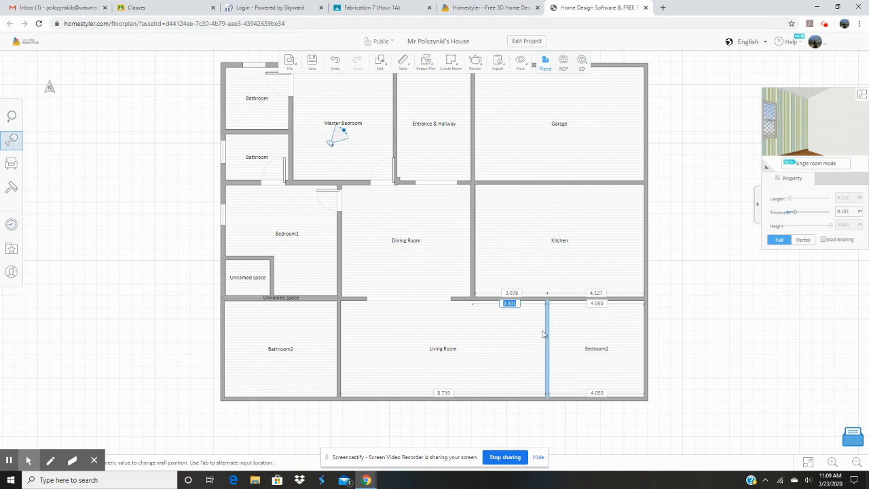
left_click(618, 352)
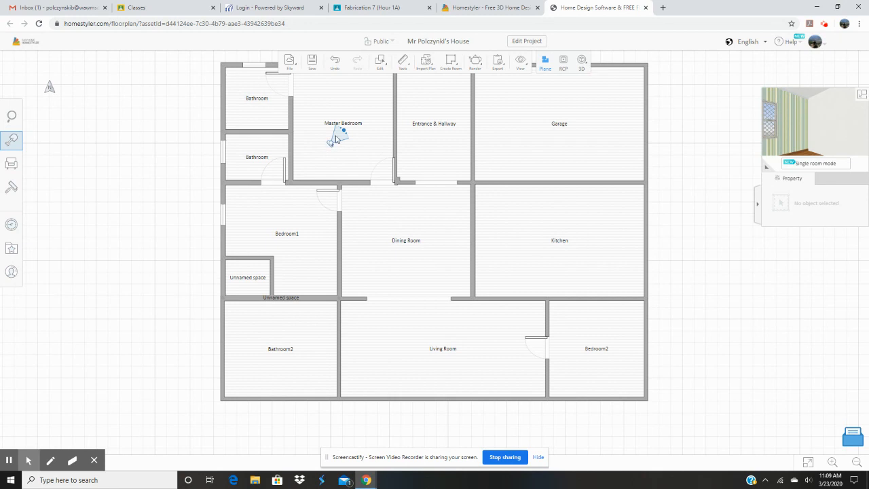
scroll(336, 137, "up", 4)
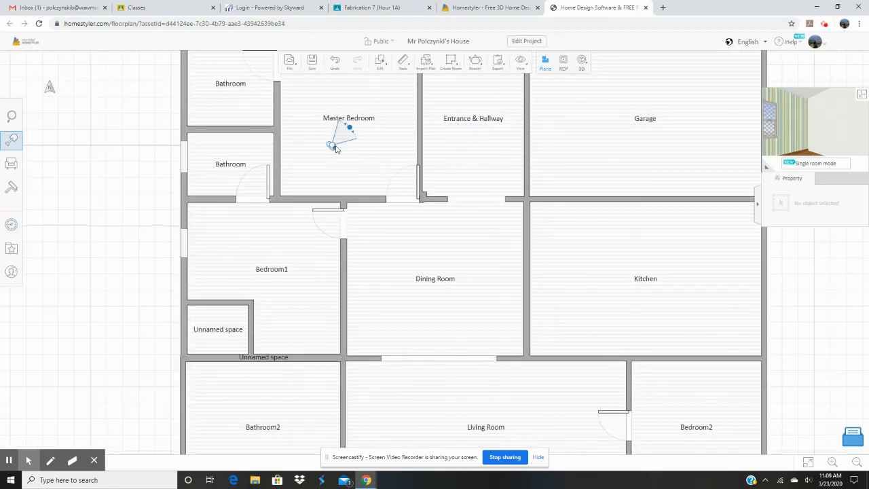
scroll(341, 151, "down", 5)
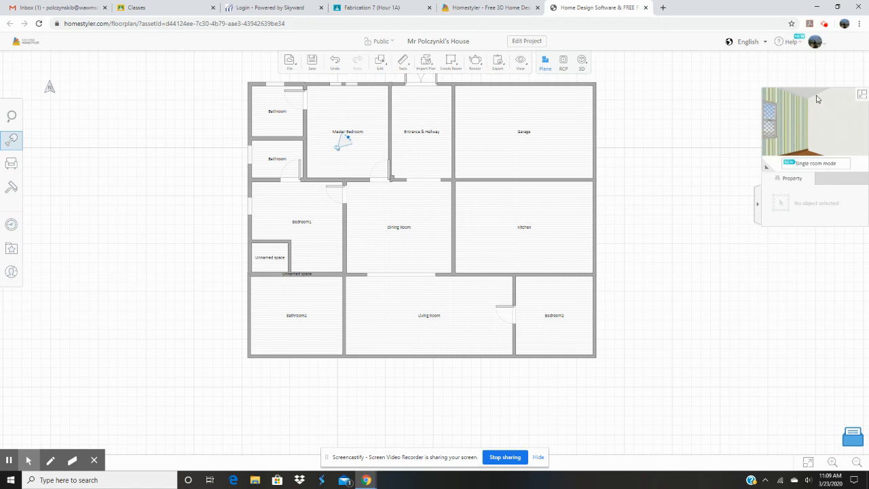
Move the camera from Master Bedroom to the lower-left part of Living Room.
mouse_move(337, 147)
left_mouse_down()
mouse_move(400, 246)
mouse_move(380, 324)
mouse_move(368, 333)
left_mouse_up()
left_click(367, 334)
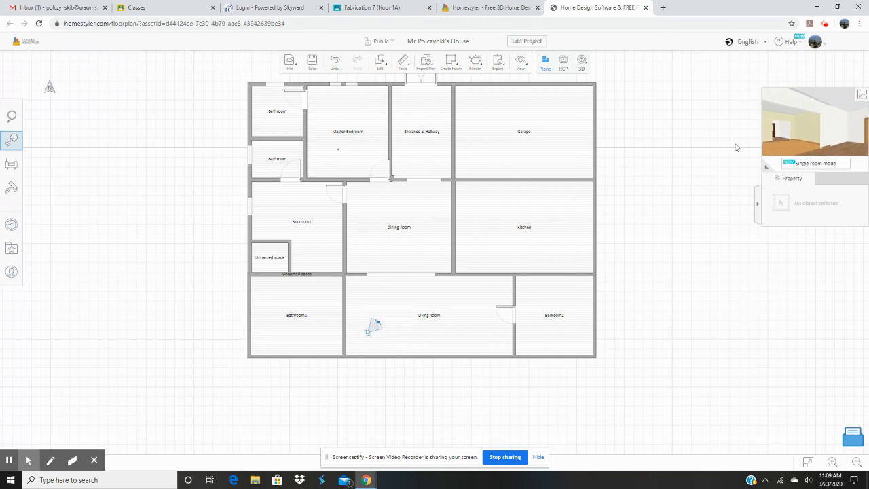
mouse_move(29, 460)
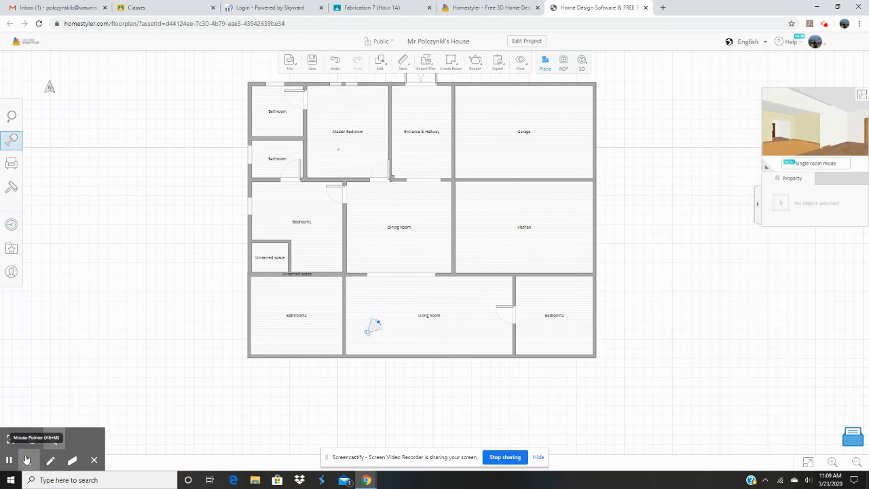
left_click(11, 439)
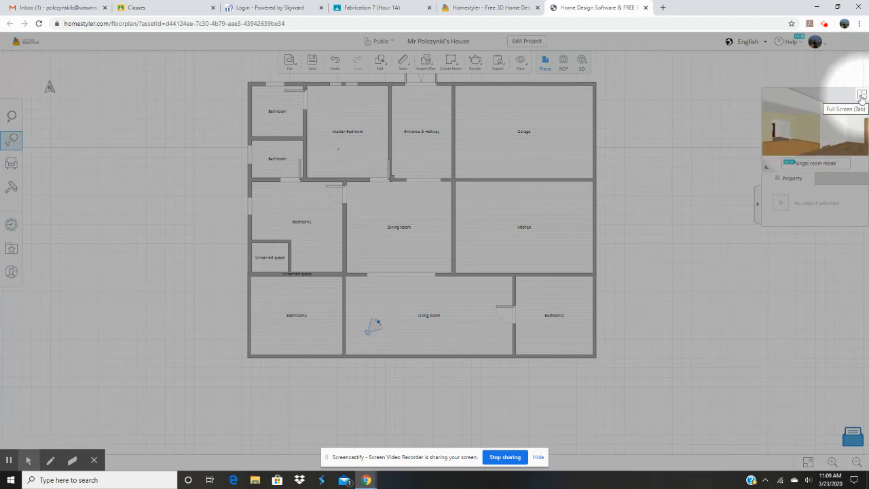
Enlarge the 3D view and examine the wide opening from Living Room to Dining Room, walking the camera forward and back.
left_click(860, 97)
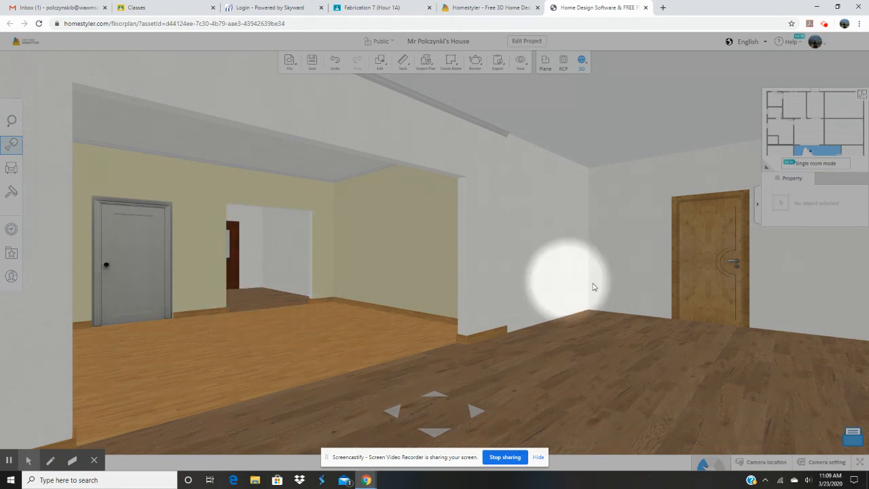
left_click(632, 286)
left_click_drag(548, 284, 337, 296)
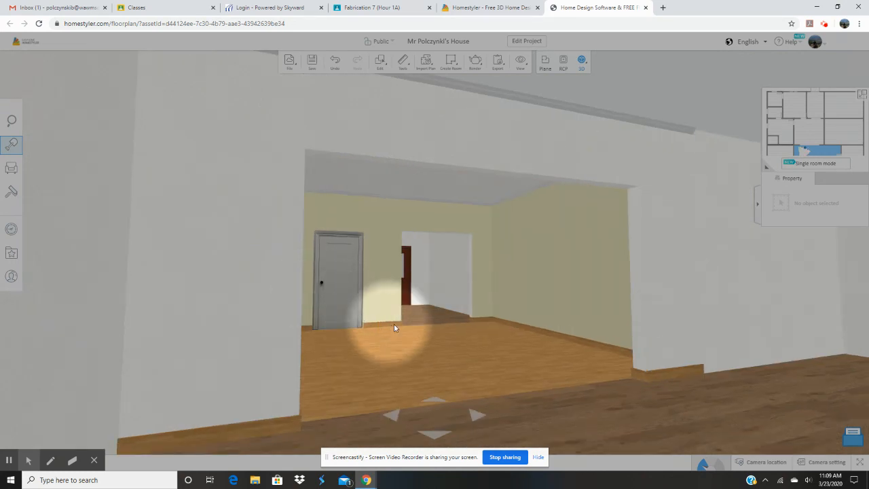
key("Up")
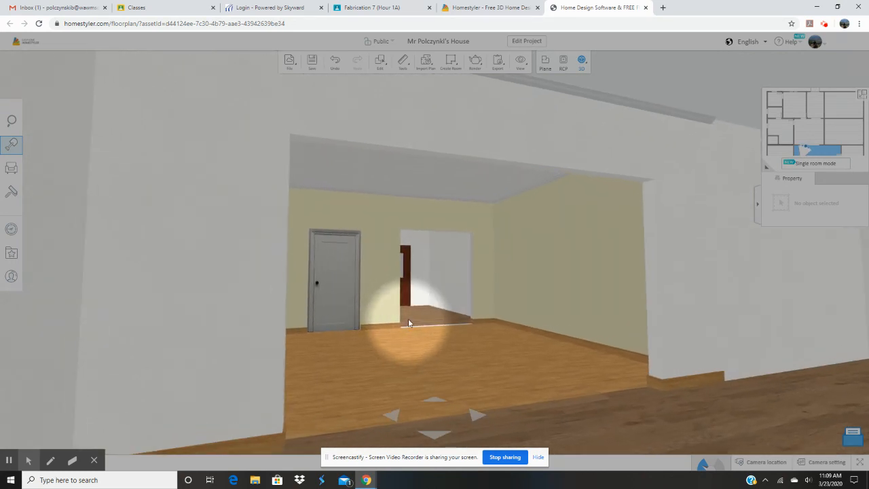
key("Up")
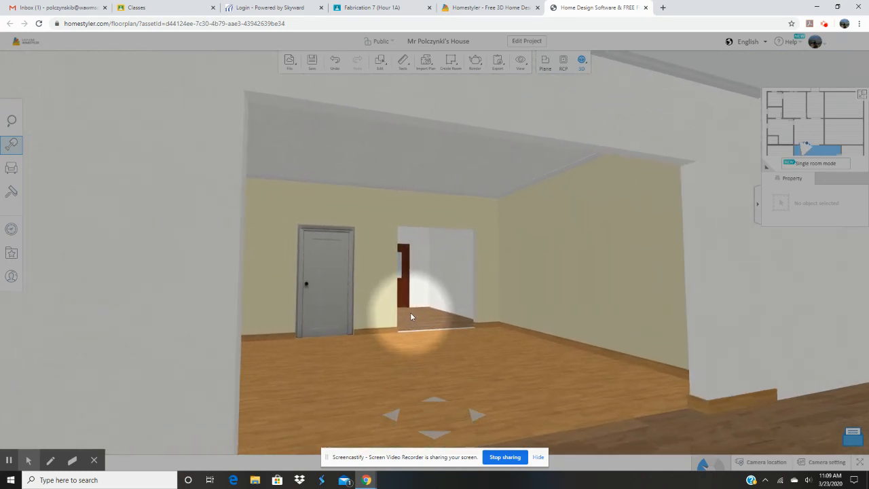
key("Up")
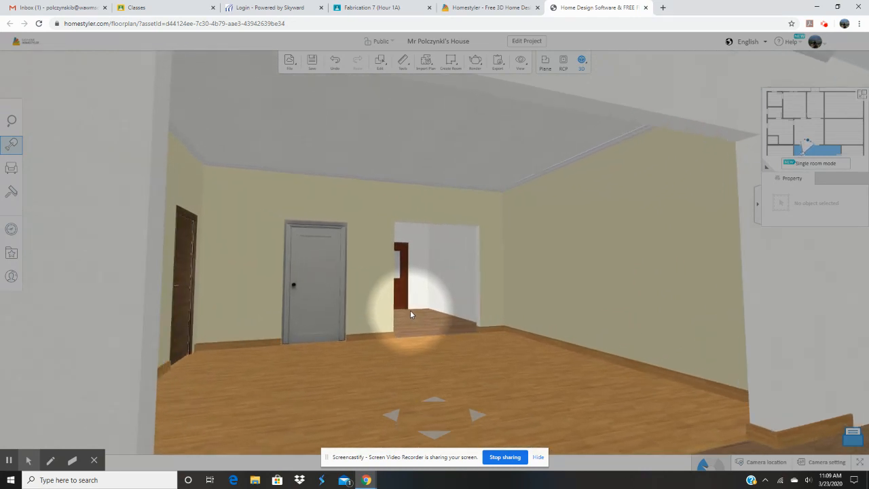
key("Down")
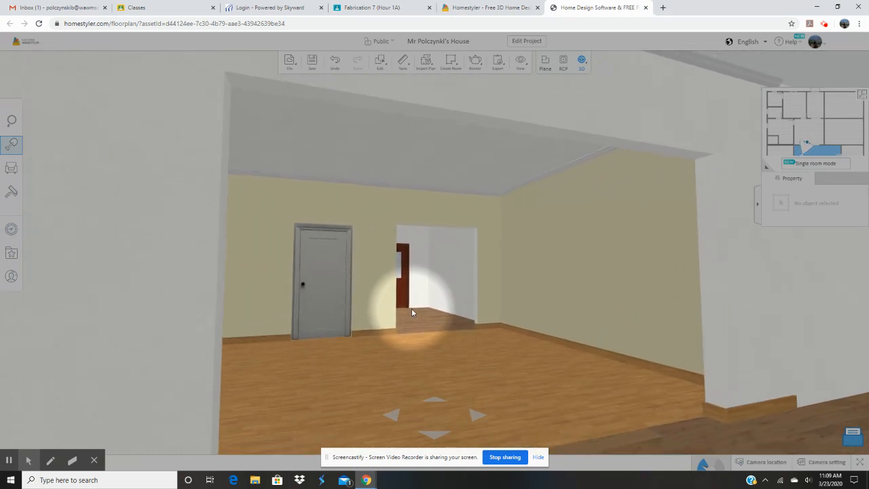
key("Down")
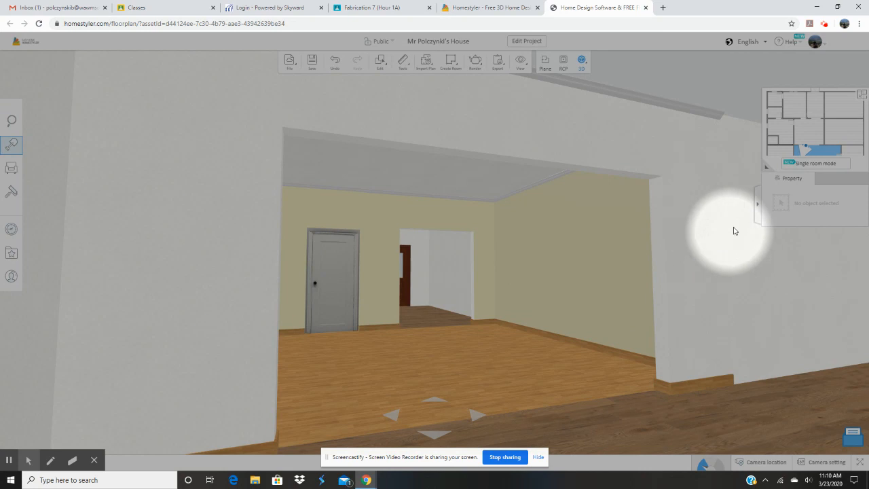
Return to the enlarged 2D floor plan with the whole house in view.
left_click(862, 96)
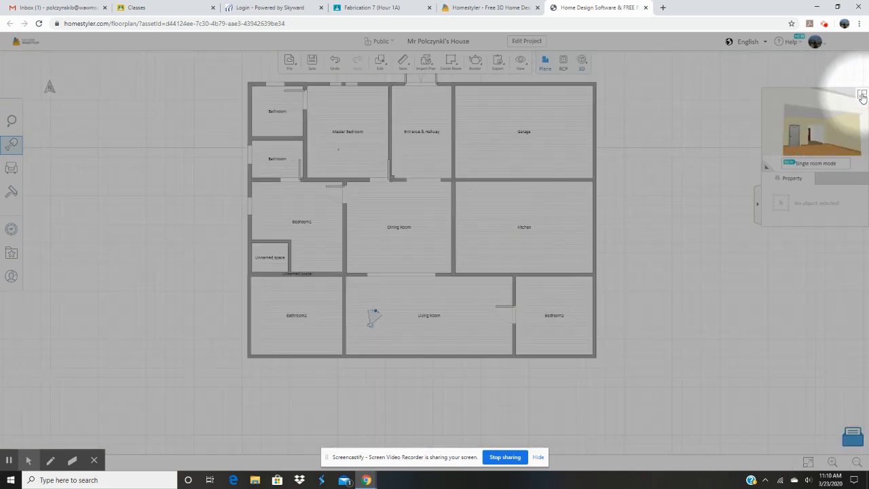
mouse_move(28, 467)
left_click(11, 439)
left_click_drag(180, 230, 181, 237)
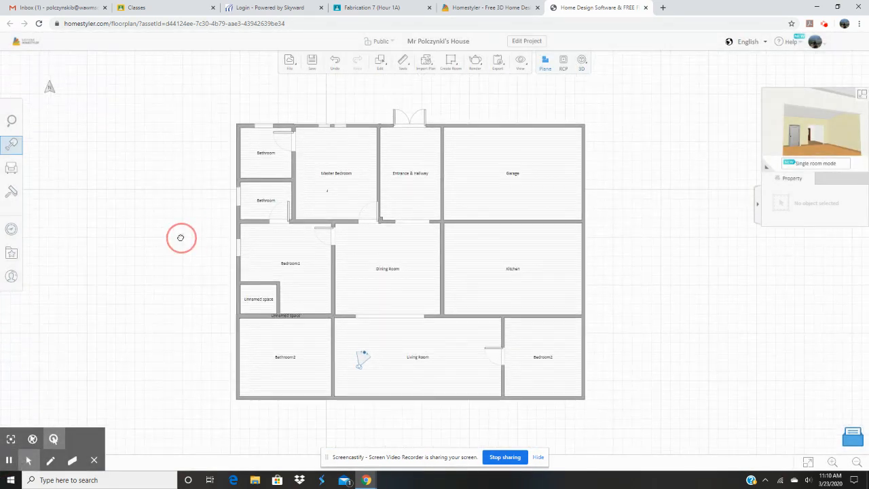